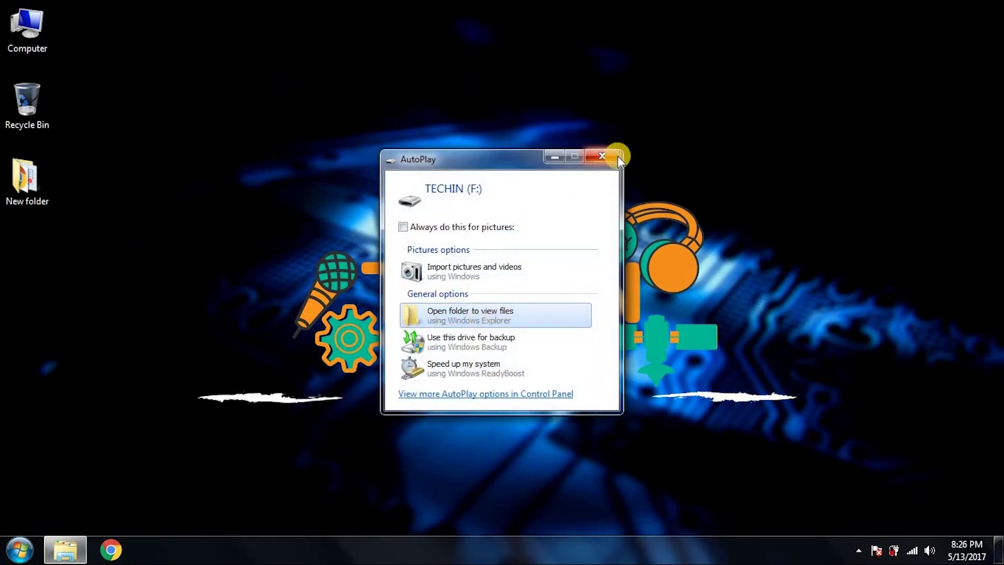
Step: Dismiss AutoPlay and open TECHIN (F:) from Computer to see its TechIN image
click(603, 156)
double_click(39, 32)
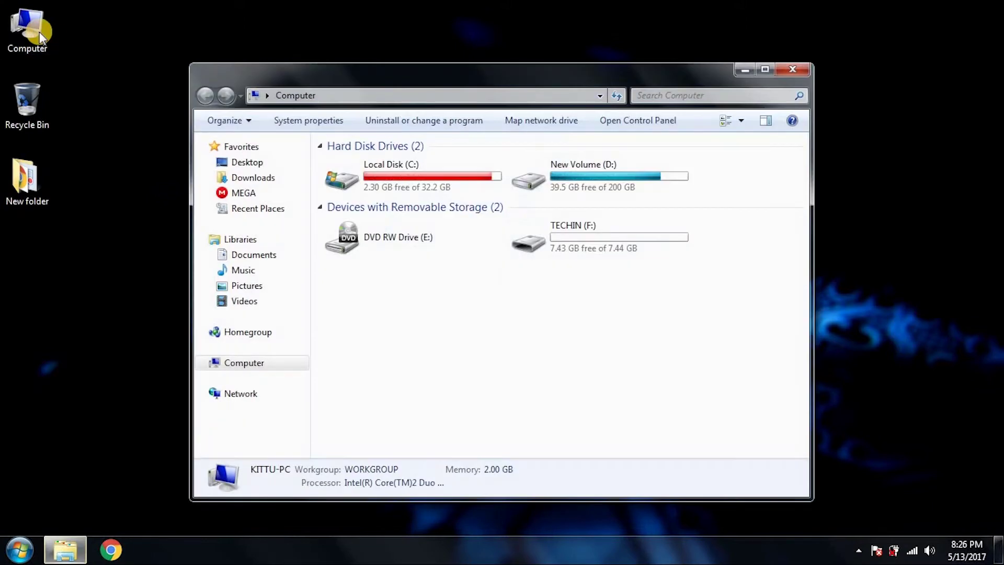
key(Right)
key(Return)
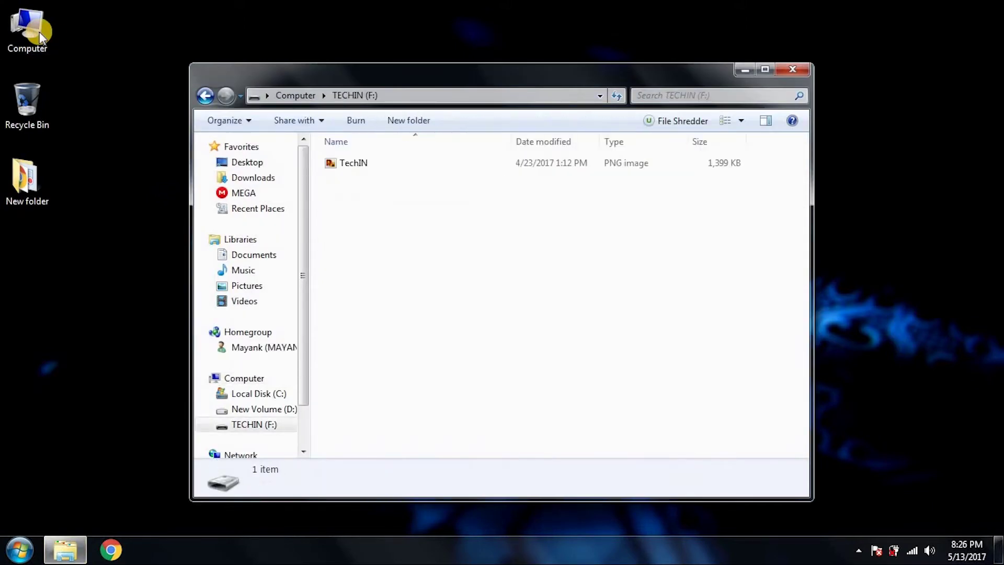
Step: Recheck TECHIN (F:), return to the drive list, and maximize the Computer window
key(BackSpace)
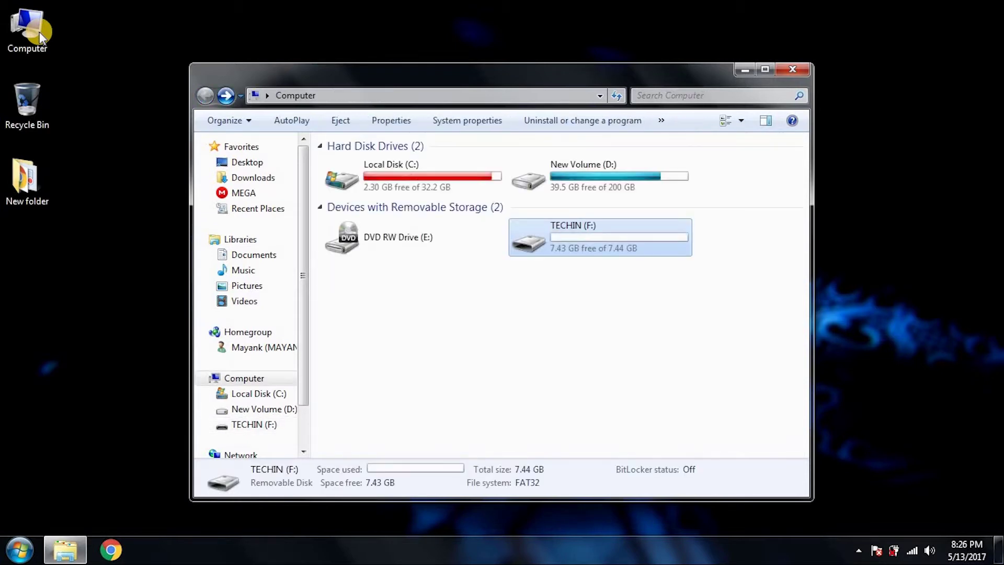
key(Return)
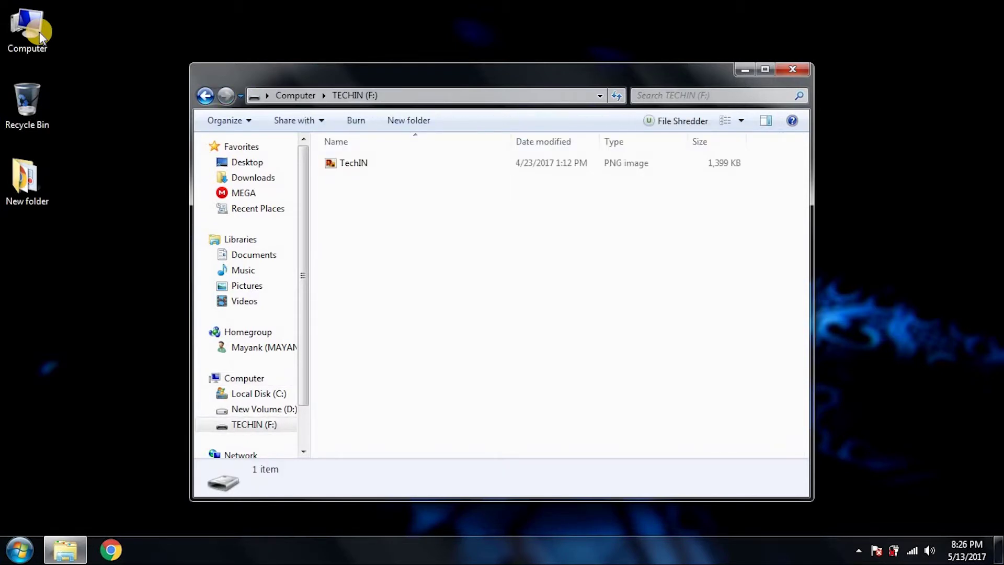
key(BackSpace)
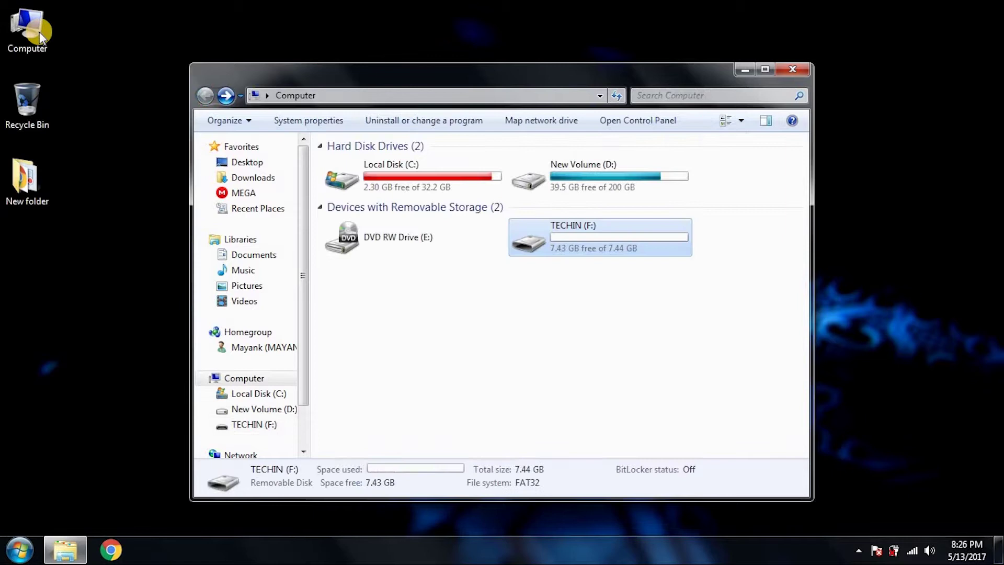
double_click(319, 79)
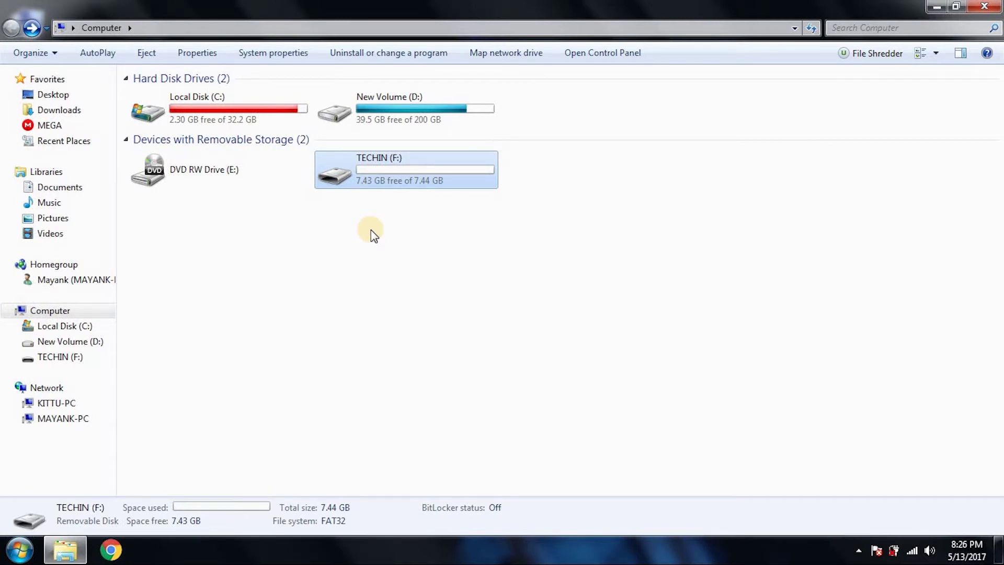
Step: Choose Turn on BitLocker from the TECHIN (F:) right-click menu
right_click(363, 173)
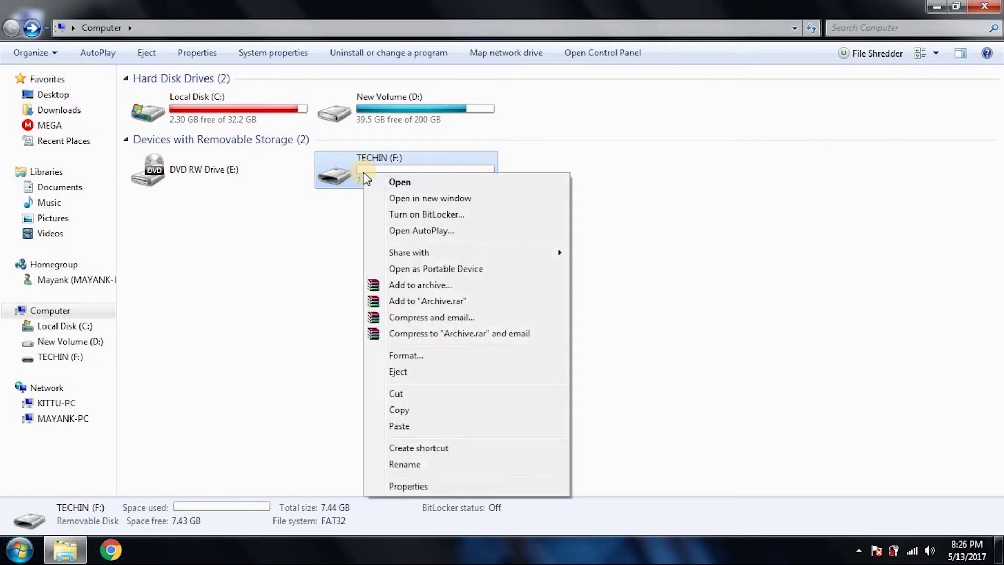
click(385, 215)
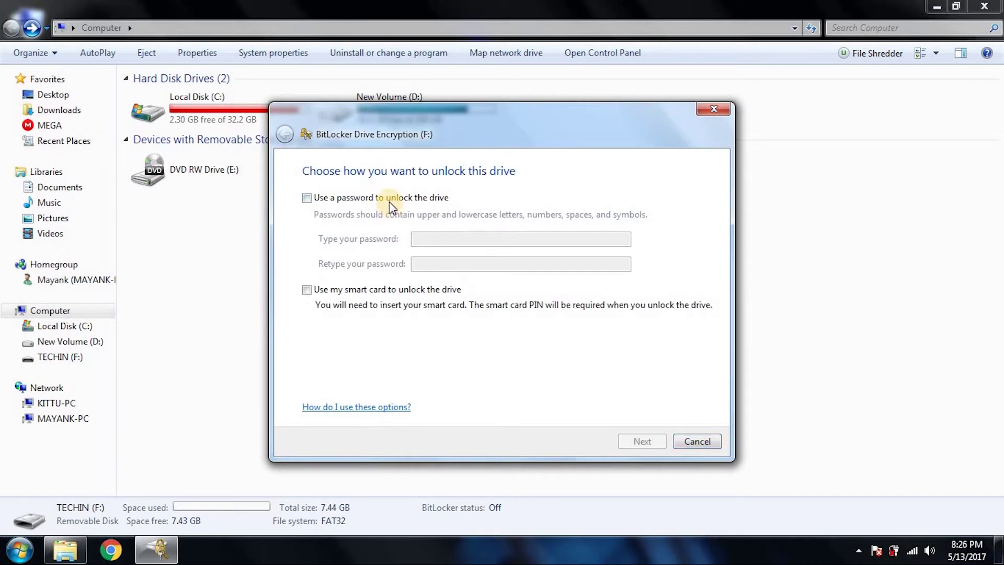
Step: Enable password unlocking and enter a five-character password in the first field
click(388, 200)
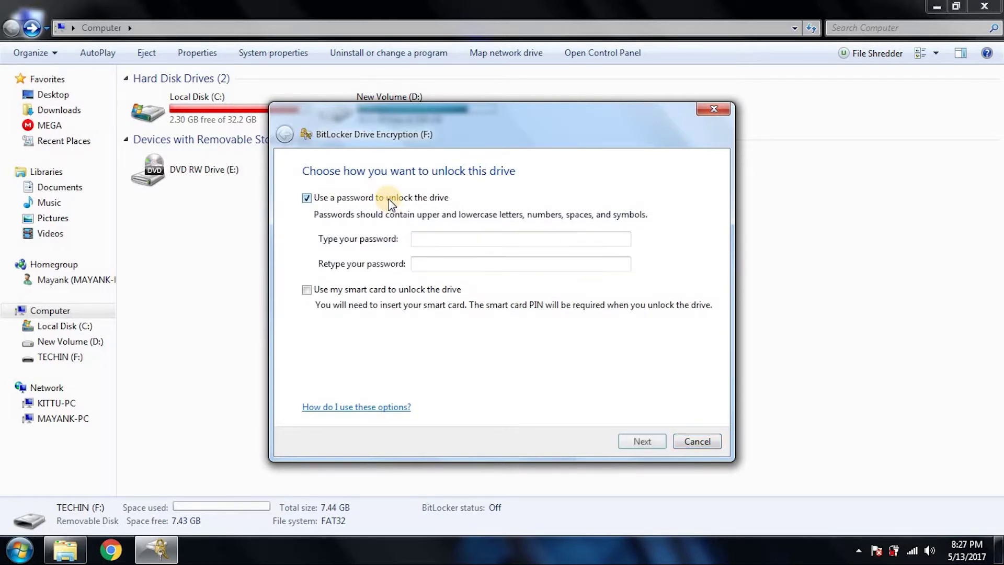
click(450, 238)
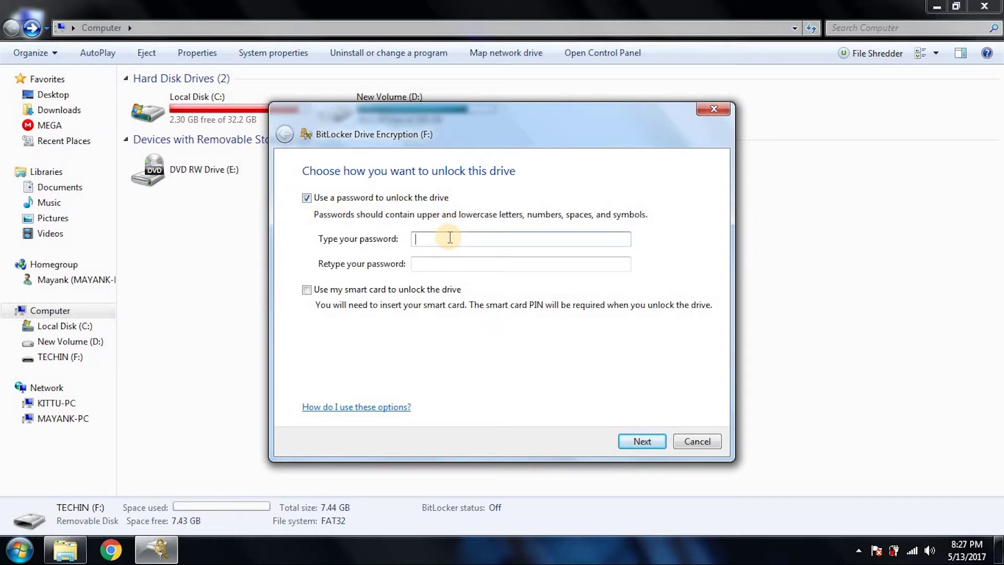
text(•••••)
click(448, 264)
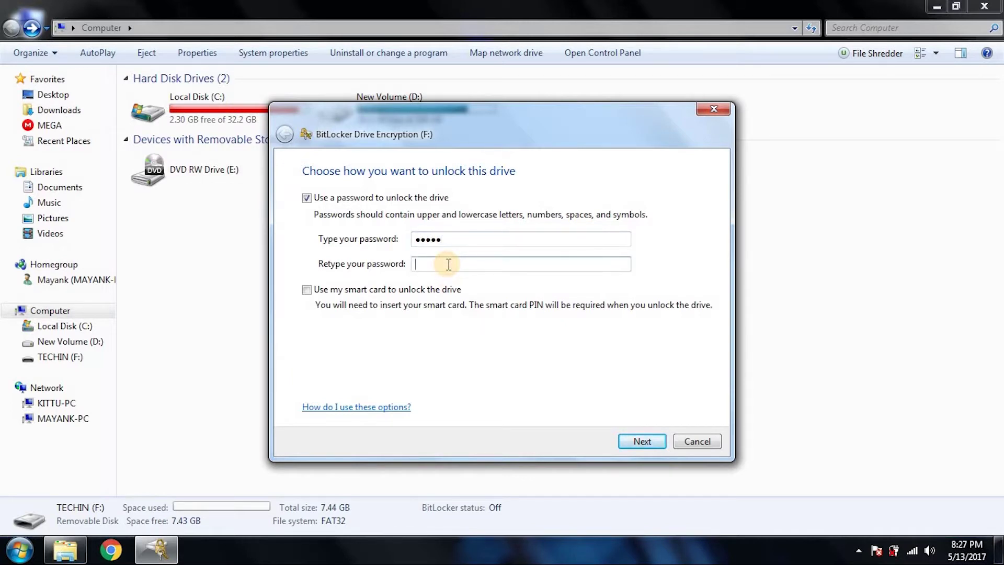
text(•••••)
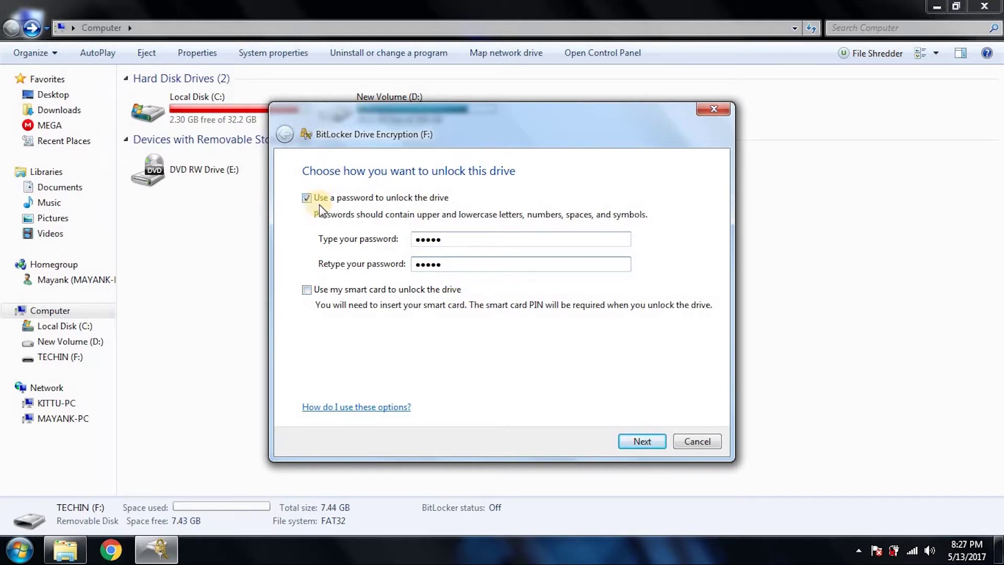
Step: Replace the rejected five-character password with an eight-character one, then go to Retype
click(654, 441)
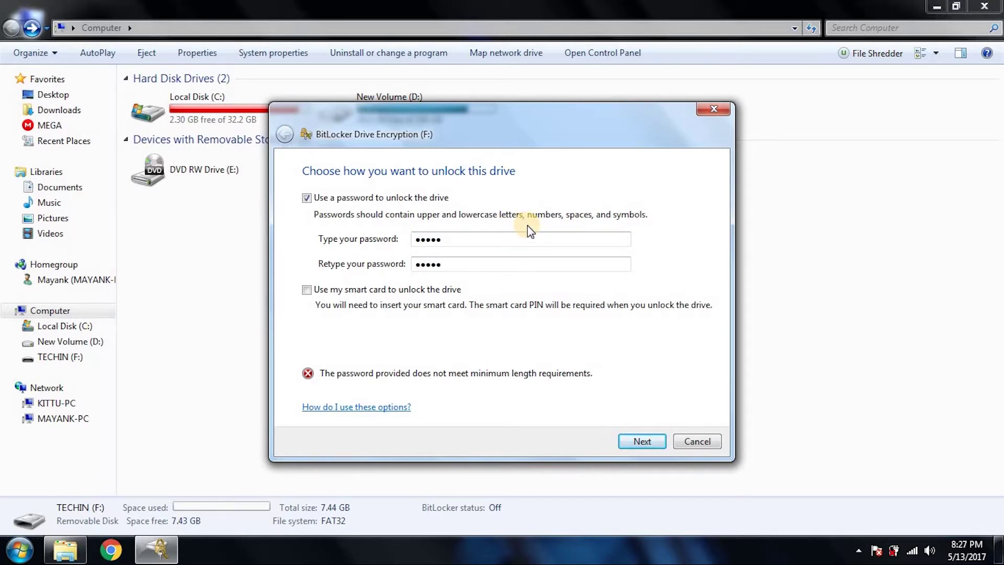
double_click(567, 243)
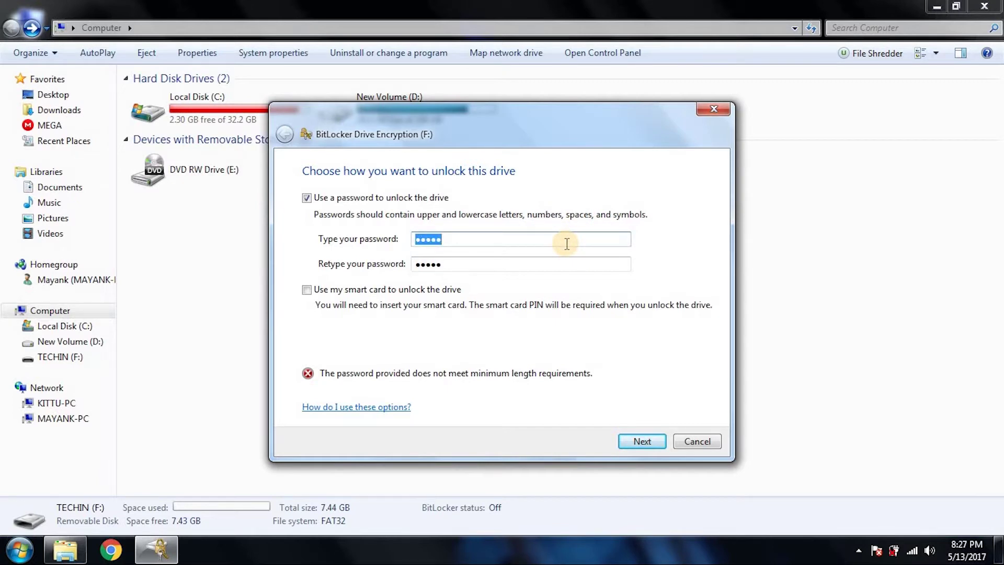
text(••••)
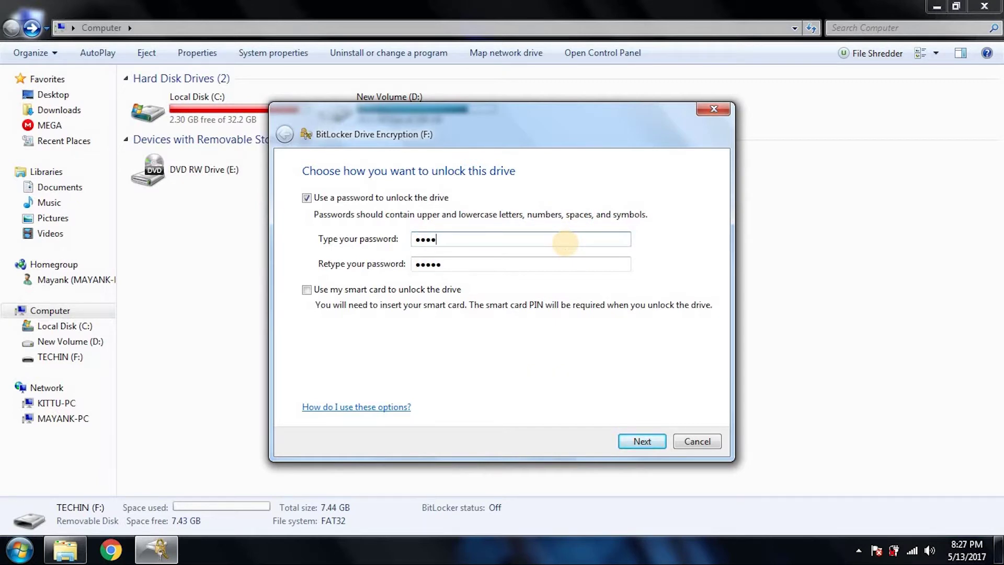
text(••••)
key(Tab)
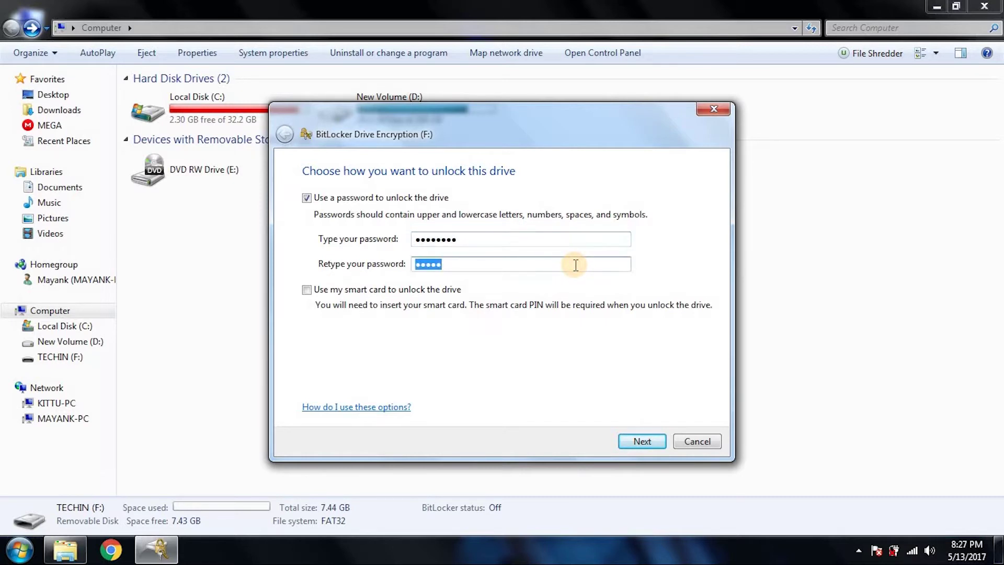
text(••••••••)
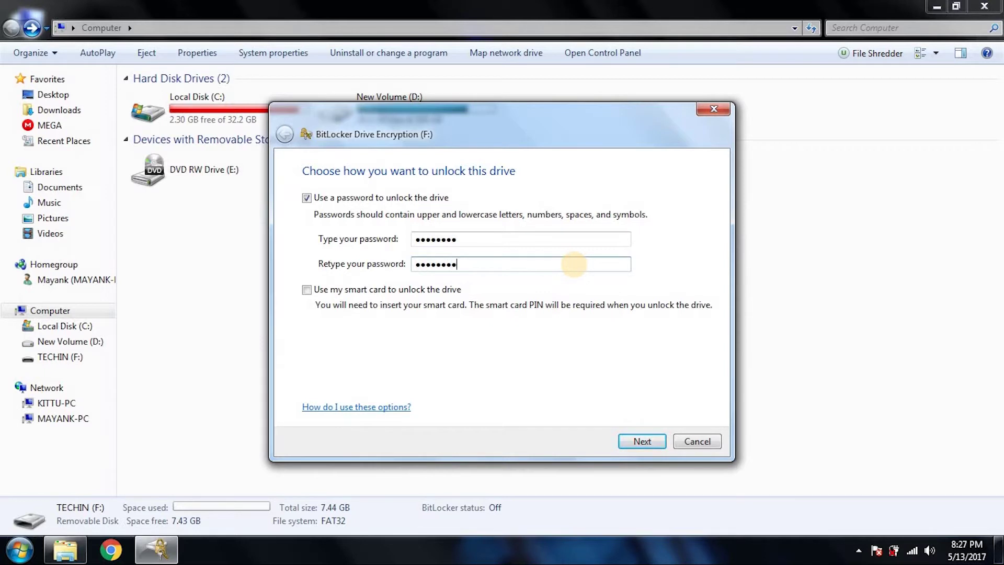
Step: Continue to recovery key options and save the key to a file on the Desktop
click(649, 442)
click(649, 440)
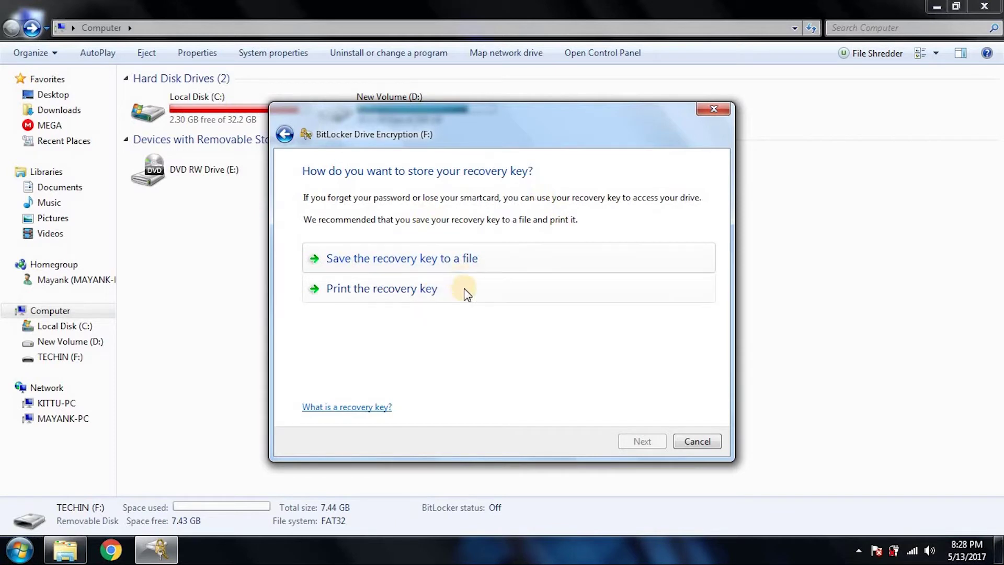
click(487, 261)
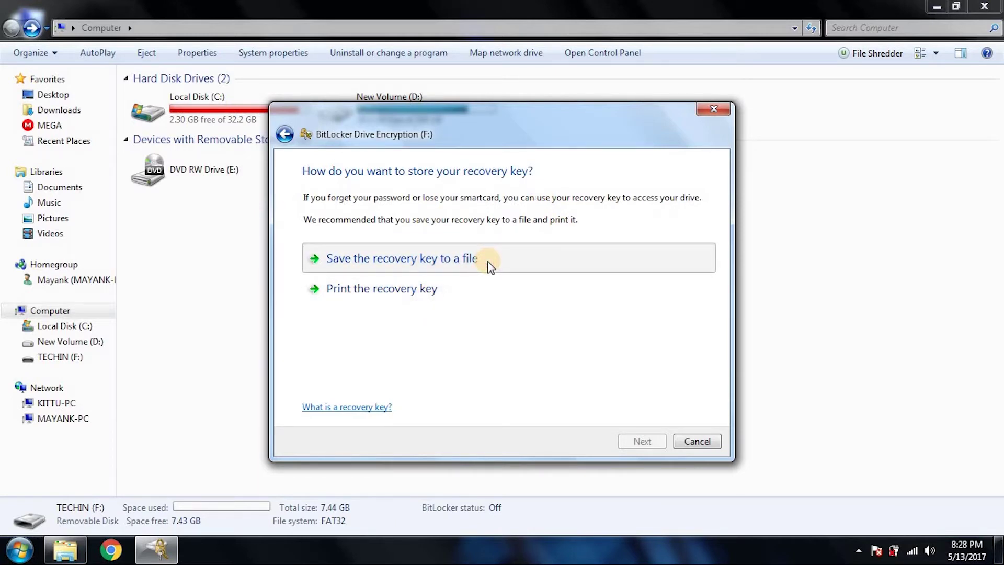
click(391, 261)
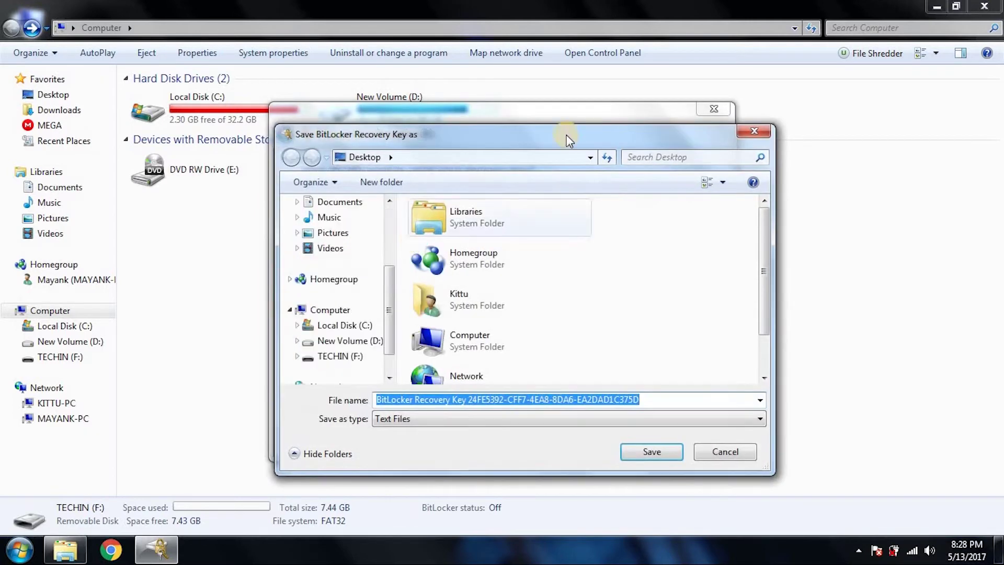
drag(565, 141, 440, 366)
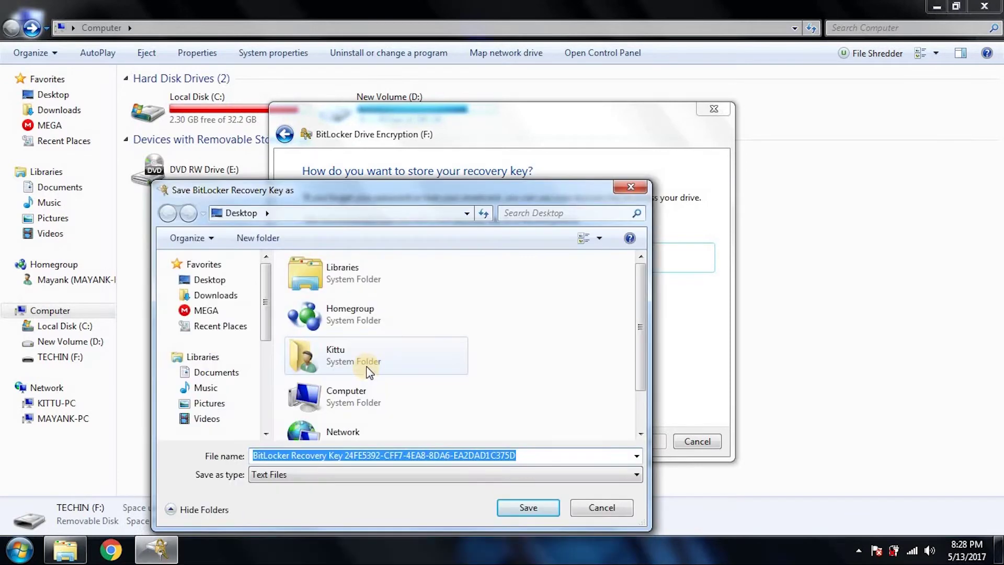
drag(487, 193, 525, 87)
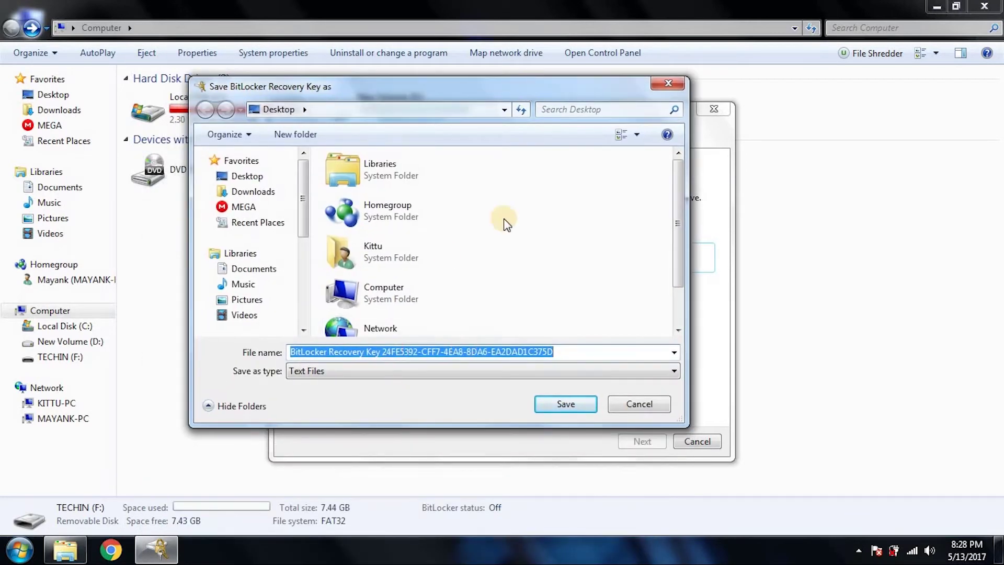
click(578, 400)
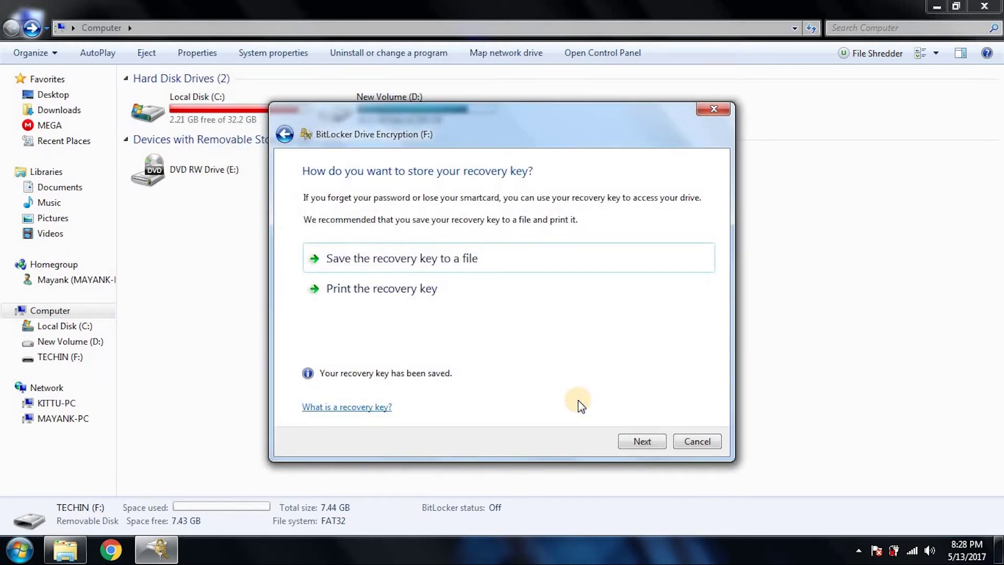
Step: Move past the recovery key step and start encrypting TECHIN (F:)
click(643, 442)
click(601, 445)
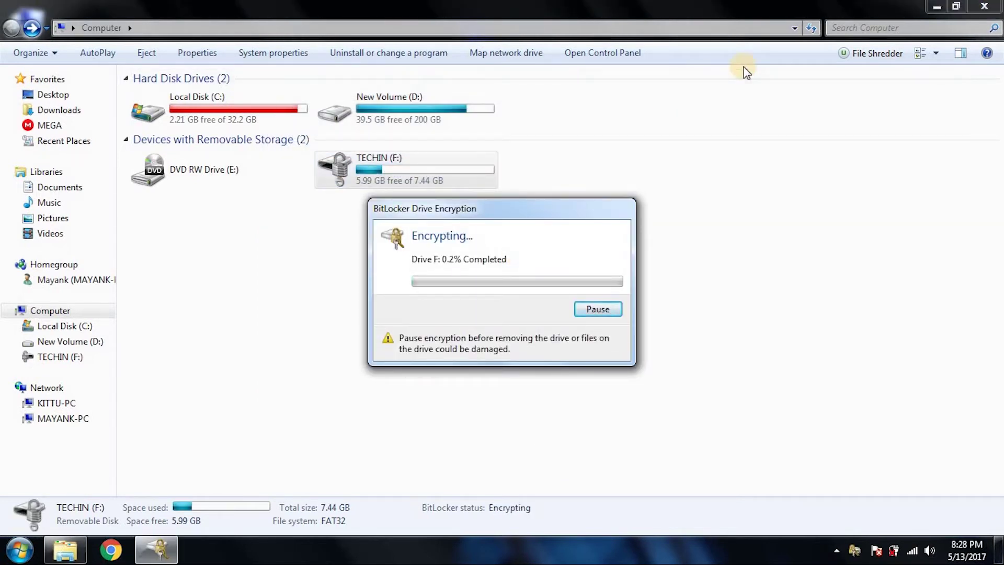
Step: Open the desktop BitLocker Recovery Key file in Notepad and select the 48-digit key line
click(939, 6)
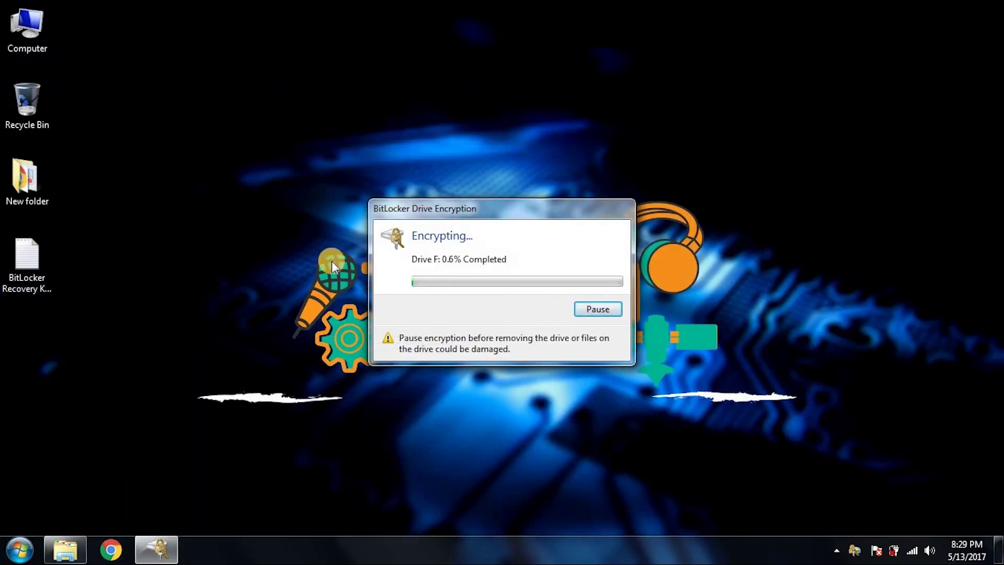
double_click(29, 257)
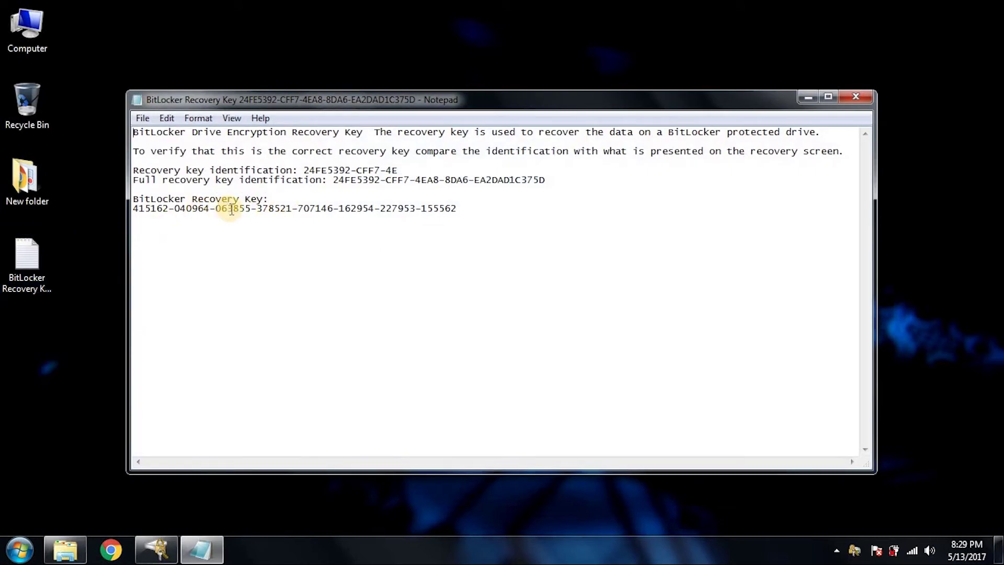
drag(234, 208, 315, 207)
click(433, 249)
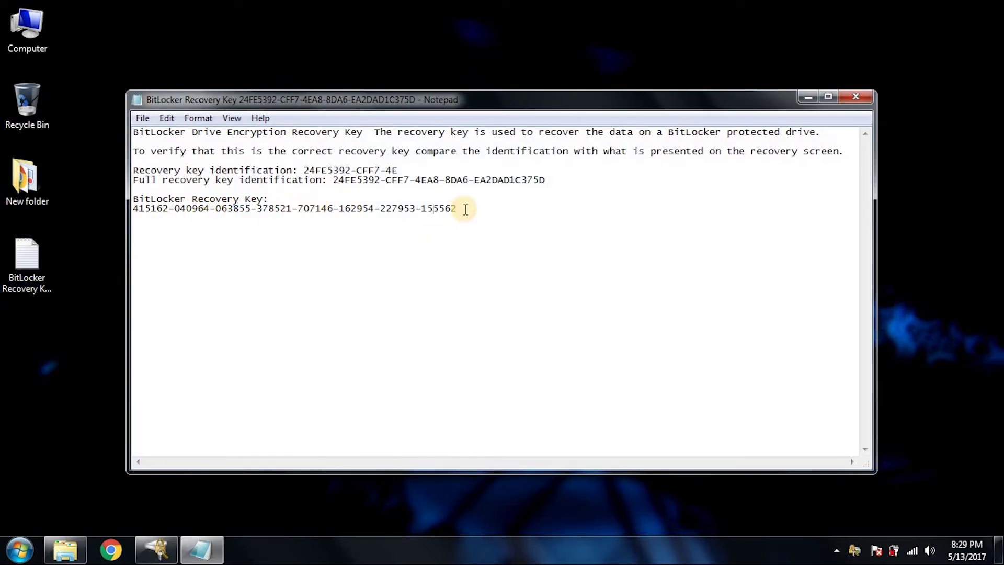
drag(460, 208, 101, 235)
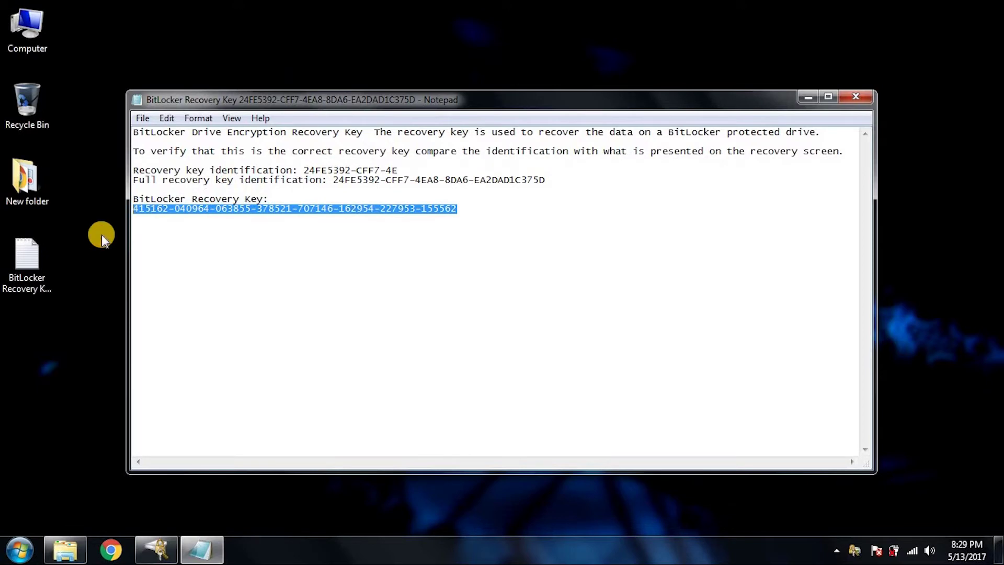
Step: Close the Notepad recovery key file while drive F: finishes encrypting
click(855, 92)
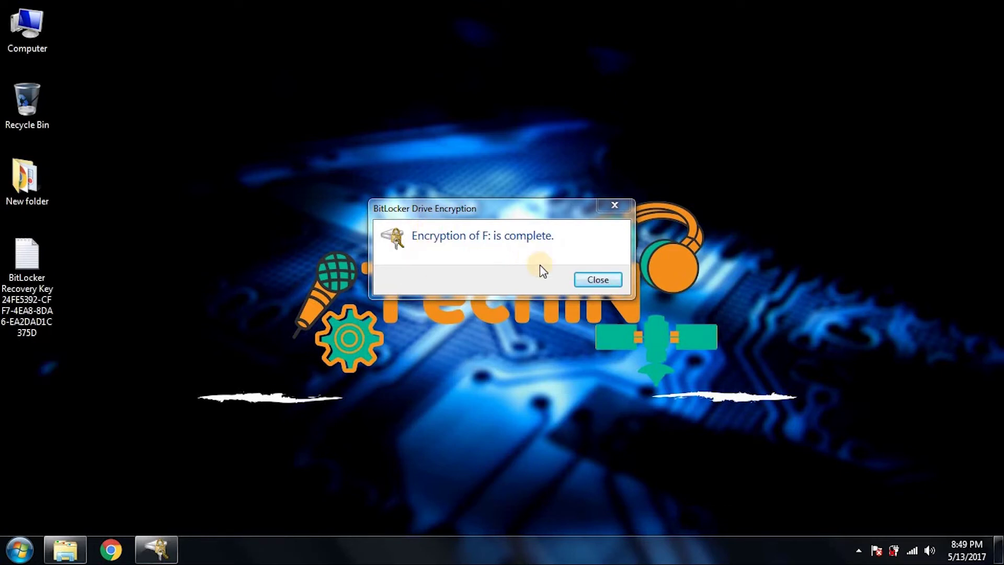
Step: Dismiss the completion message and verify encrypted TECHIN (F:) still holds only the TechIN image
click(598, 281)
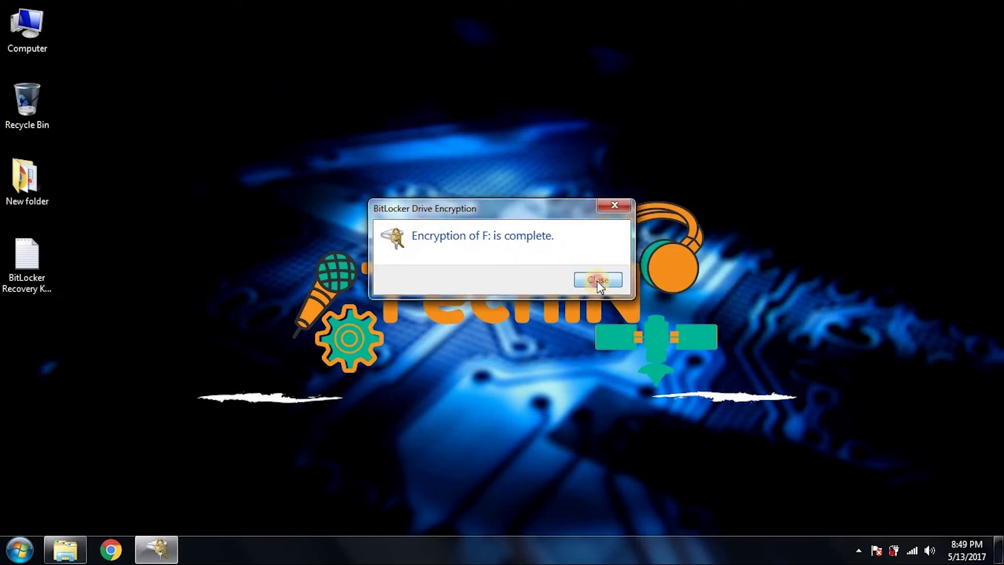
double_click(11, 27)
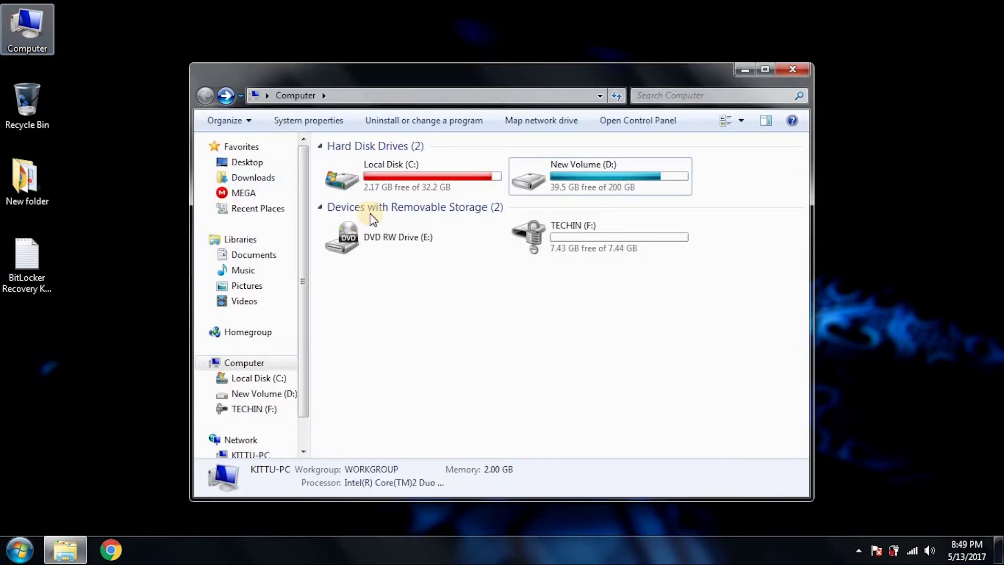
click(564, 216)
double_click(569, 240)
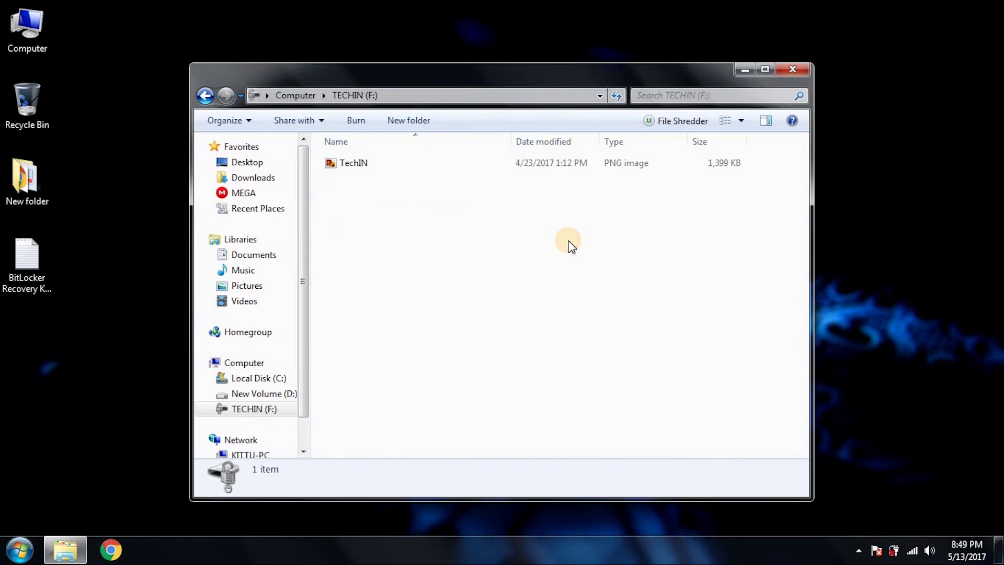
key(BackSpace)
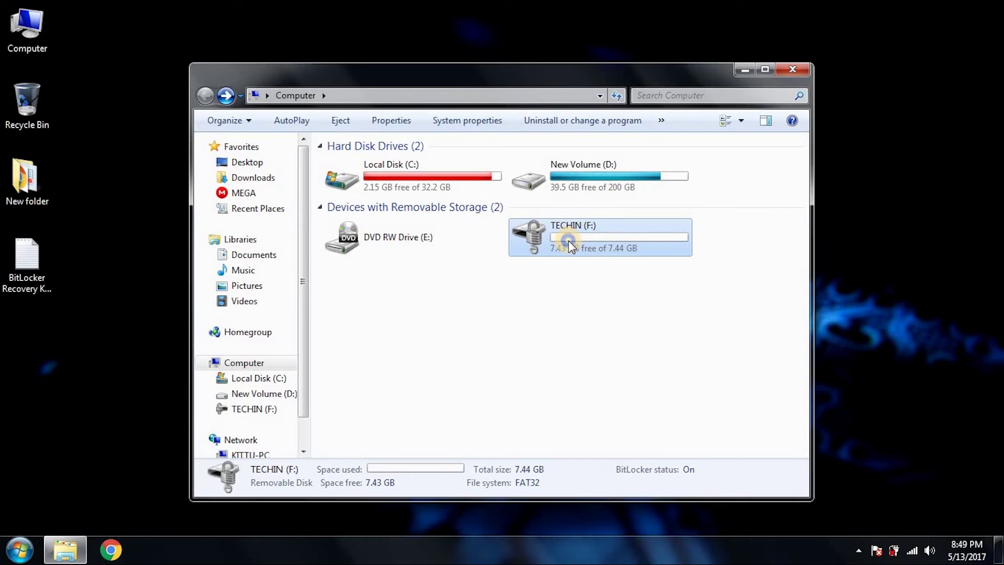
Step: Eject TECHIN (F:) using its right-click menu
right_click(569, 241)
click(593, 411)
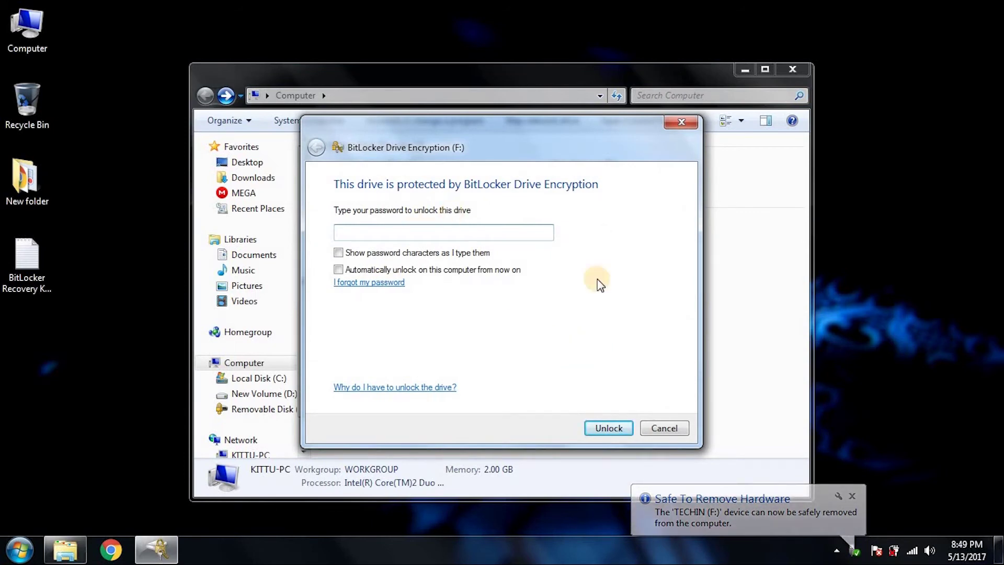
Step: Reopen Removable Disk (F:) and unlock it with its eight-character BitLocker password
click(669, 428)
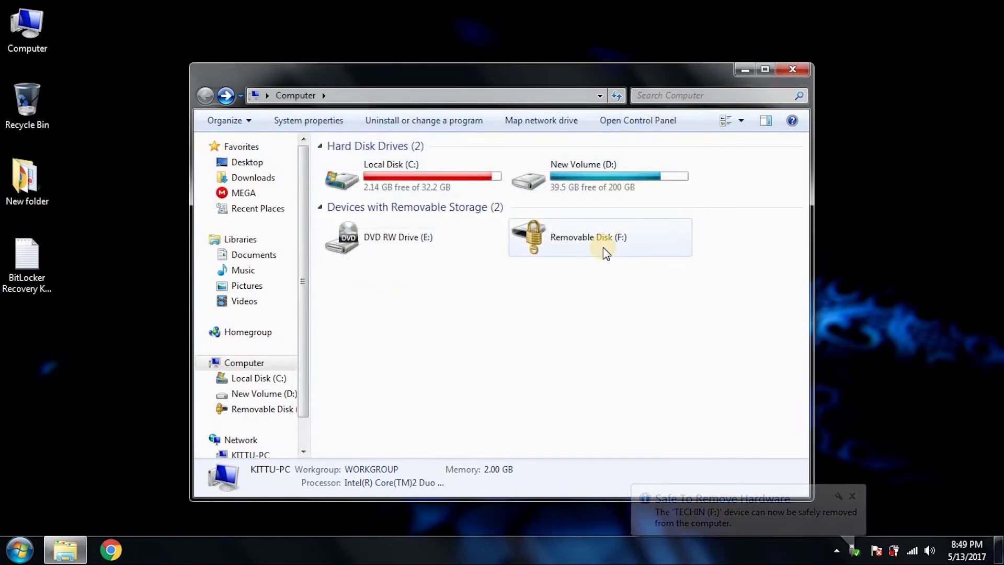
double_click(605, 253)
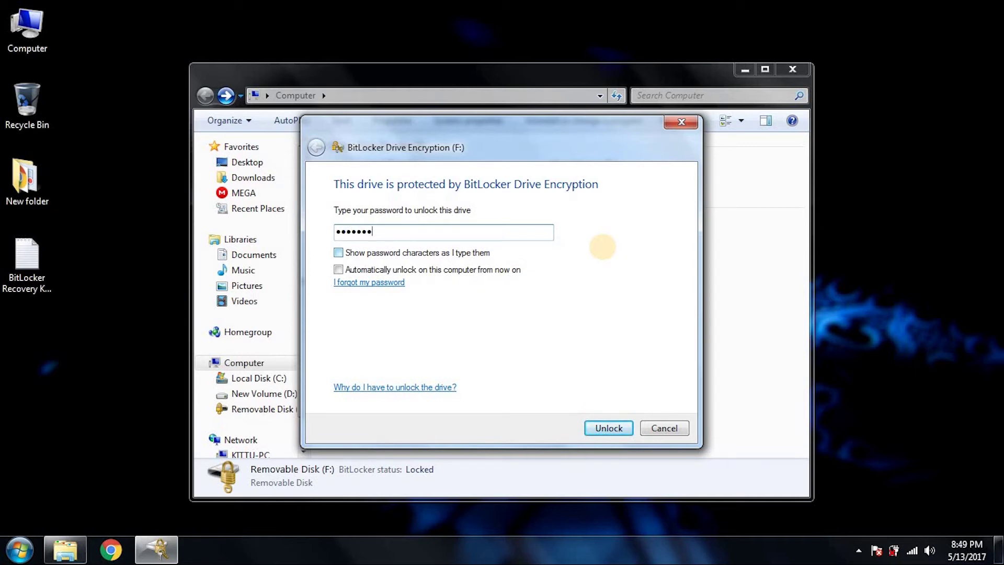
key(Return)
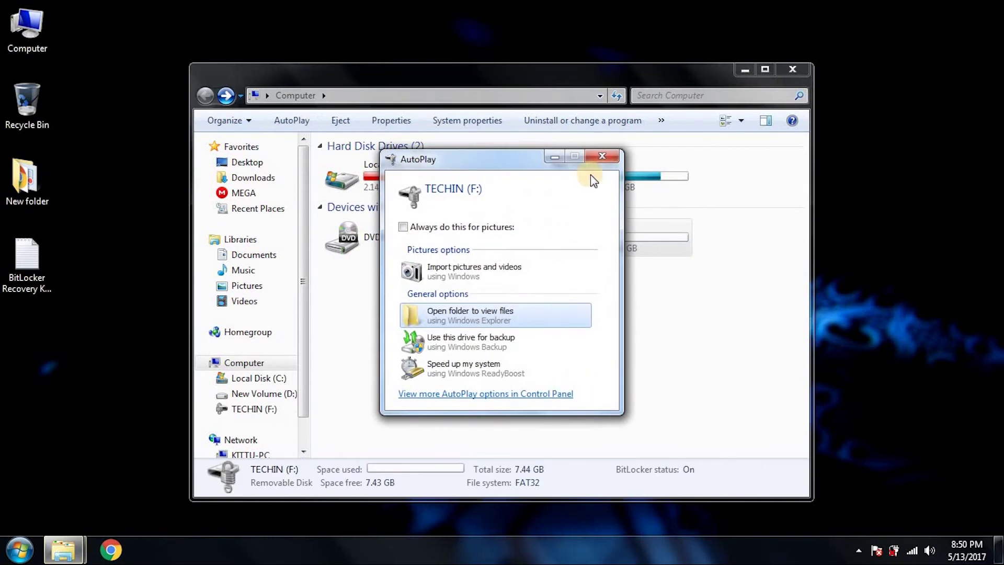
click(602, 157)
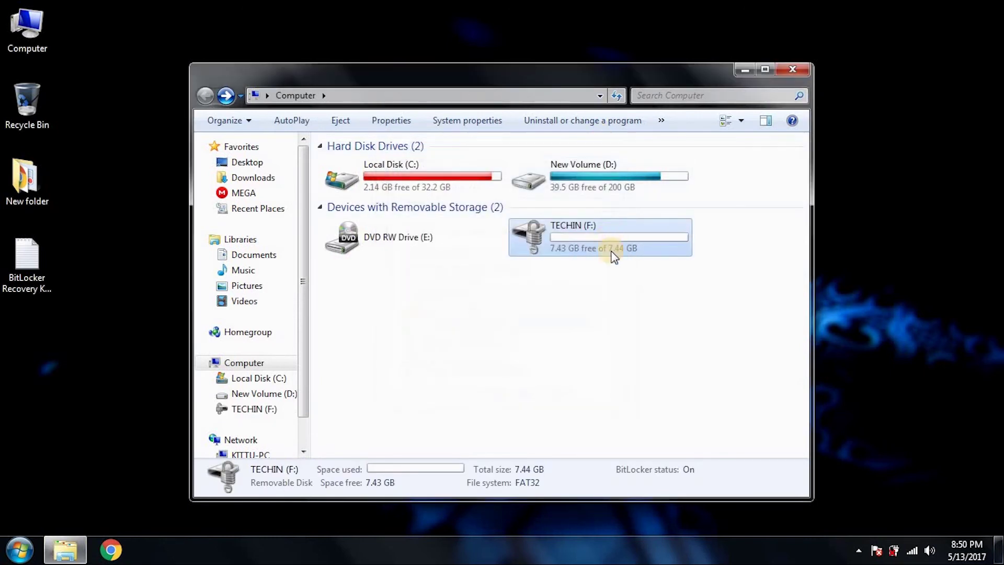
double_click(611, 252)
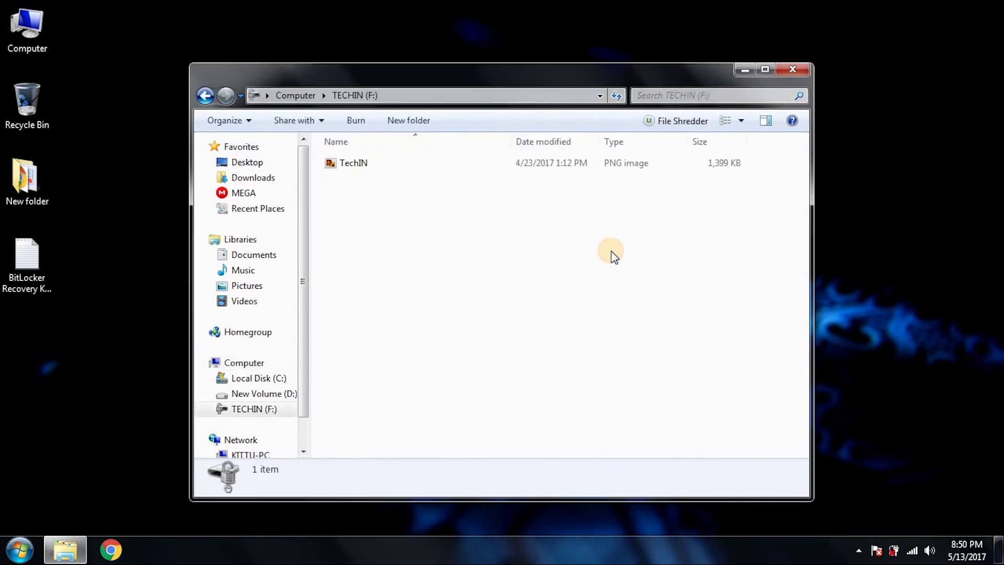
click(599, 167)
key(BackSpace)
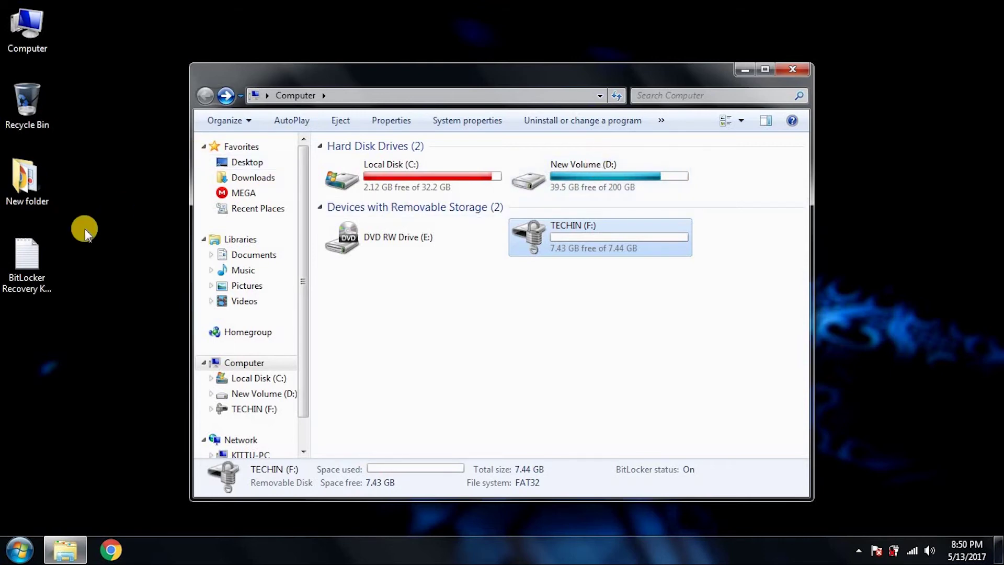
click(27, 256)
Step: Review the saved recovery key file in Notepad, close it, and eject TECHIN (F:)
double_click(27, 256)
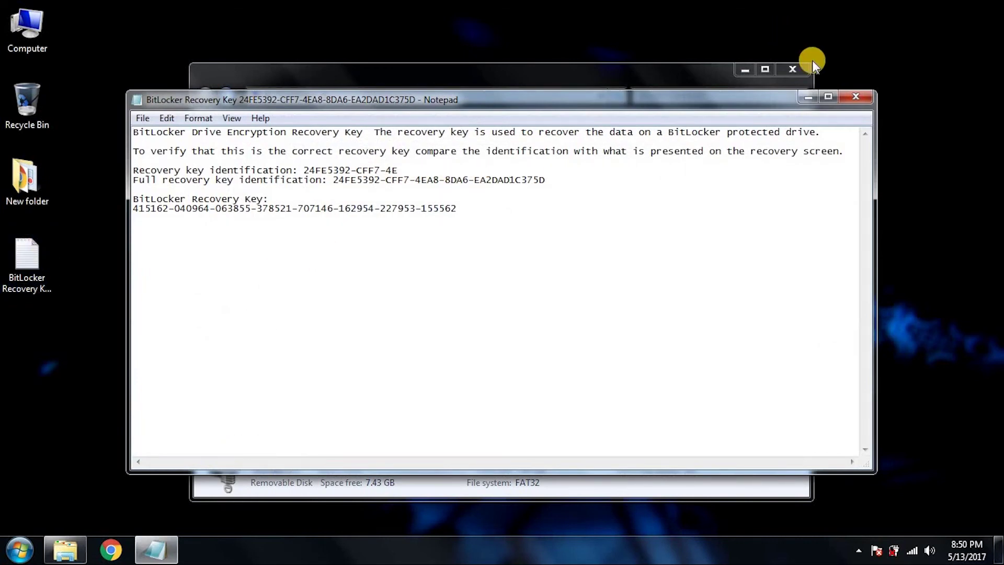
click(855, 97)
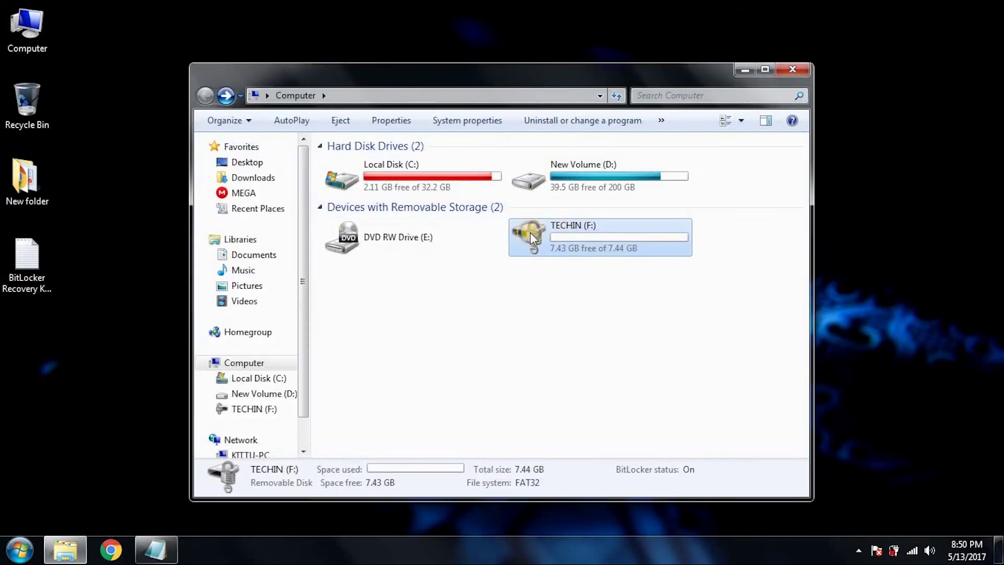
right_click(530, 232)
click(557, 412)
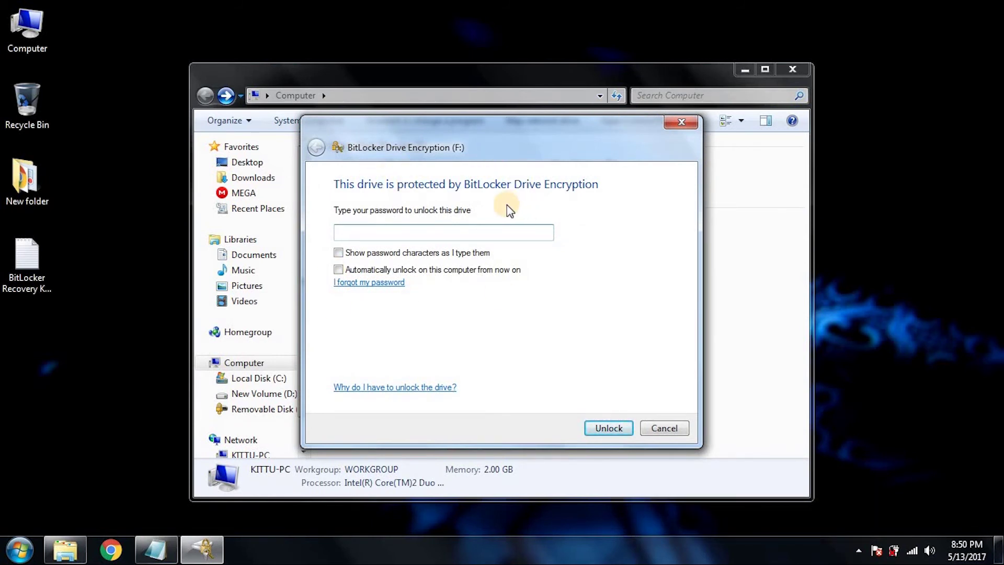
Step: Choose 'I forgot my password' and 'Type the recovery key', then copy the key from the Notepad notes
click(369, 284)
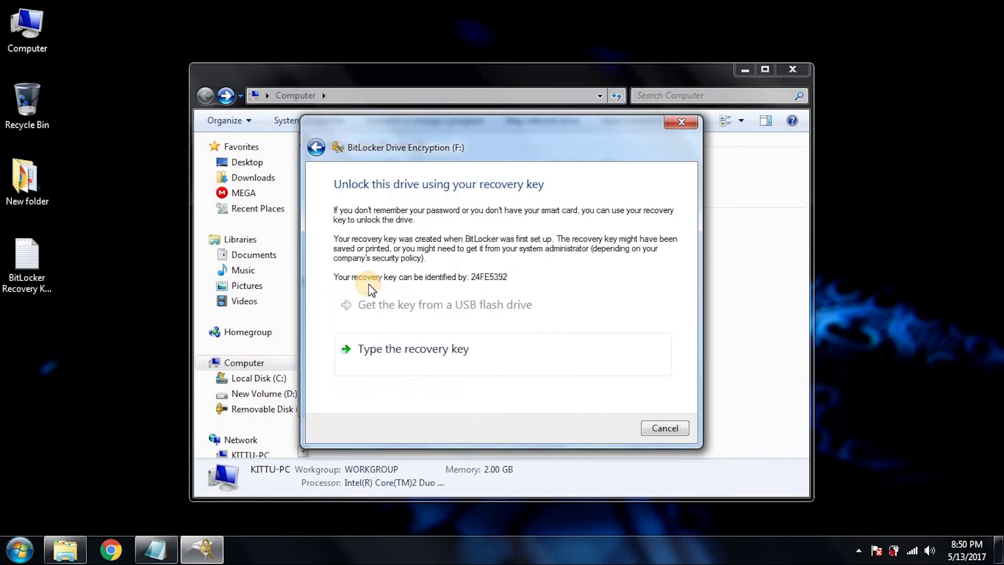
click(404, 351)
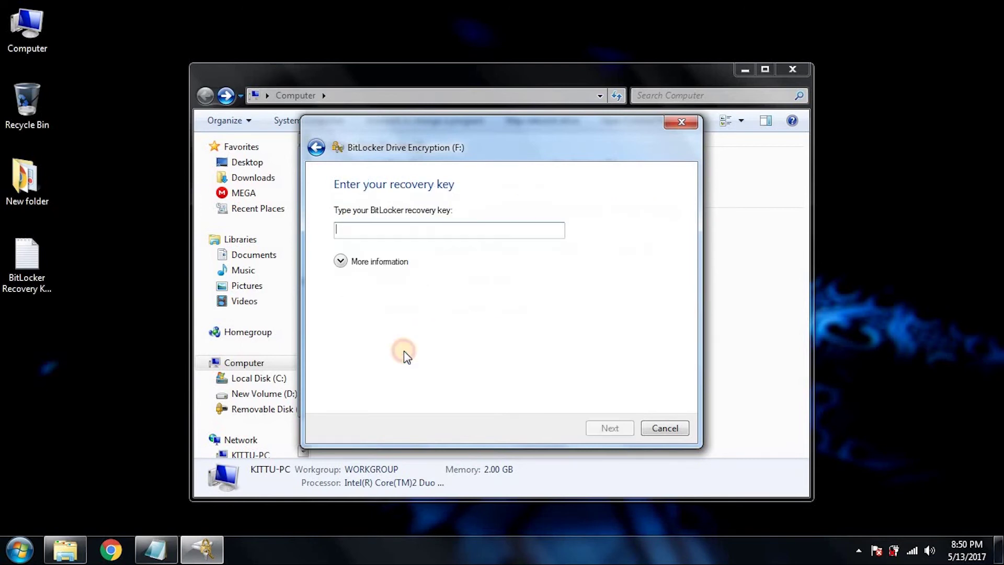
click(147, 554)
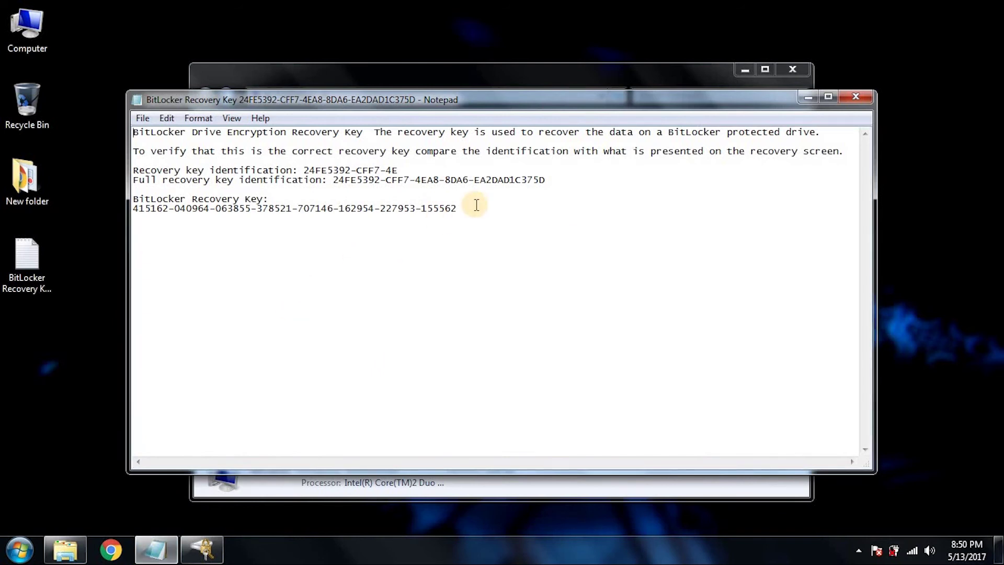
drag(464, 209, 111, 238)
key(ctrl+c)
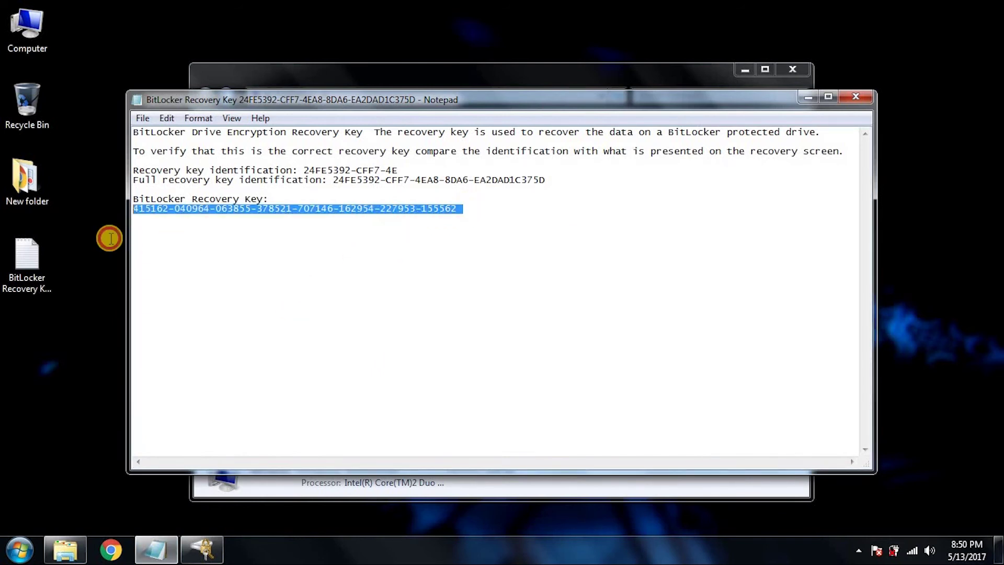
click(424, 74)
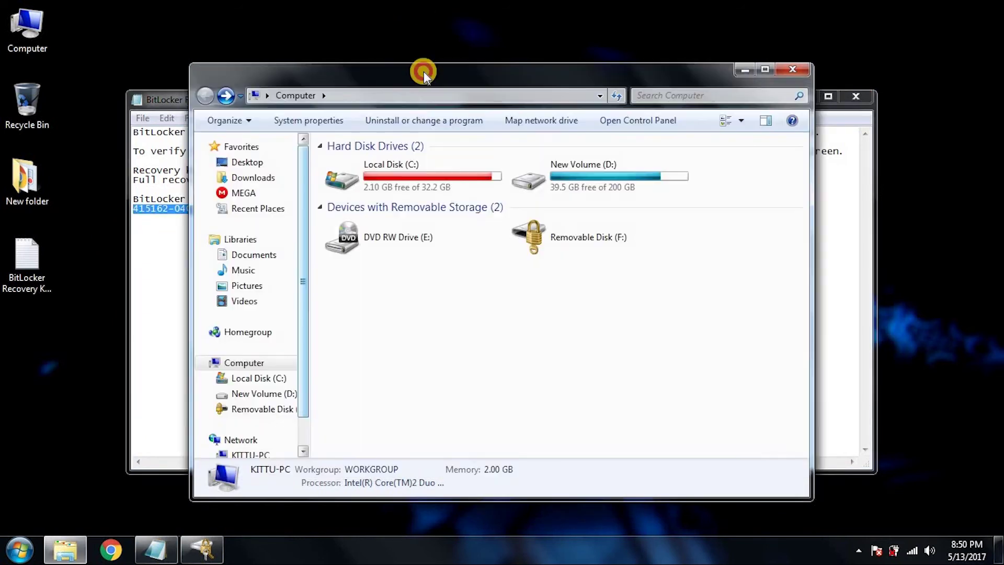
Step: Paste the copied recovery key into the BitLocker recovery key field
click(858, 256)
click(202, 549)
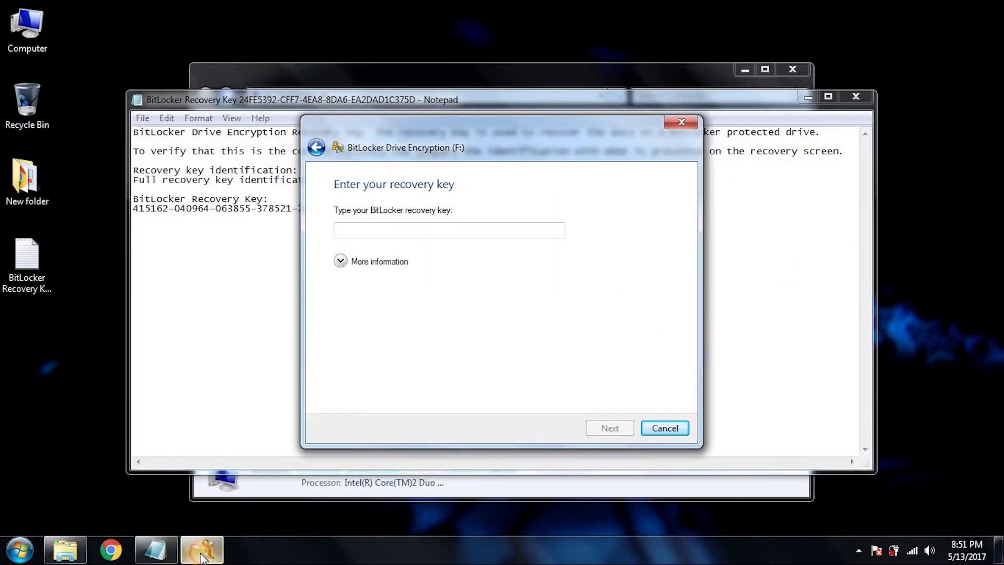
click(383, 233)
key(ctrl+v)
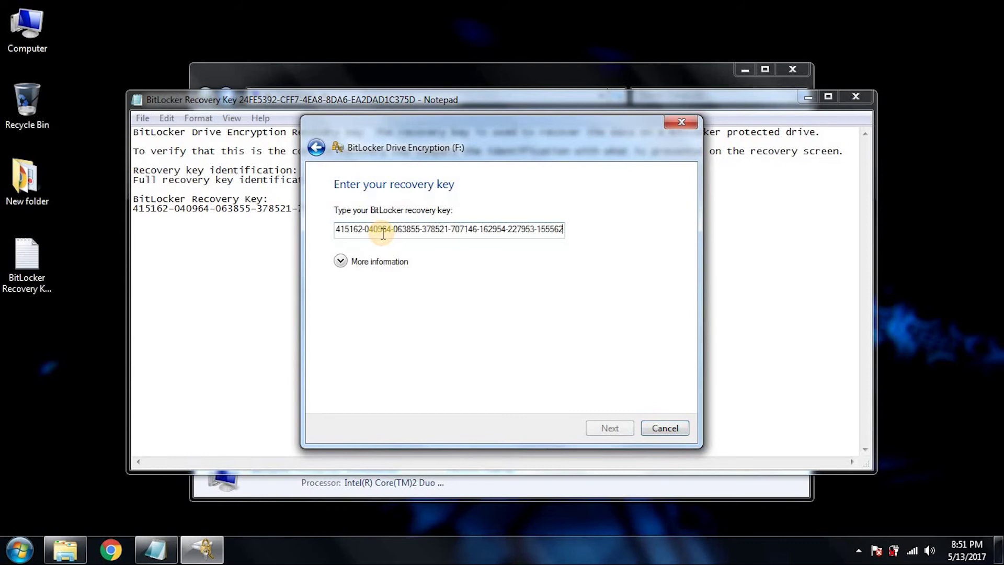
Step: Submit the recovery key to unlock F:, finish the wizard, and close the Notepad notes
click(612, 428)
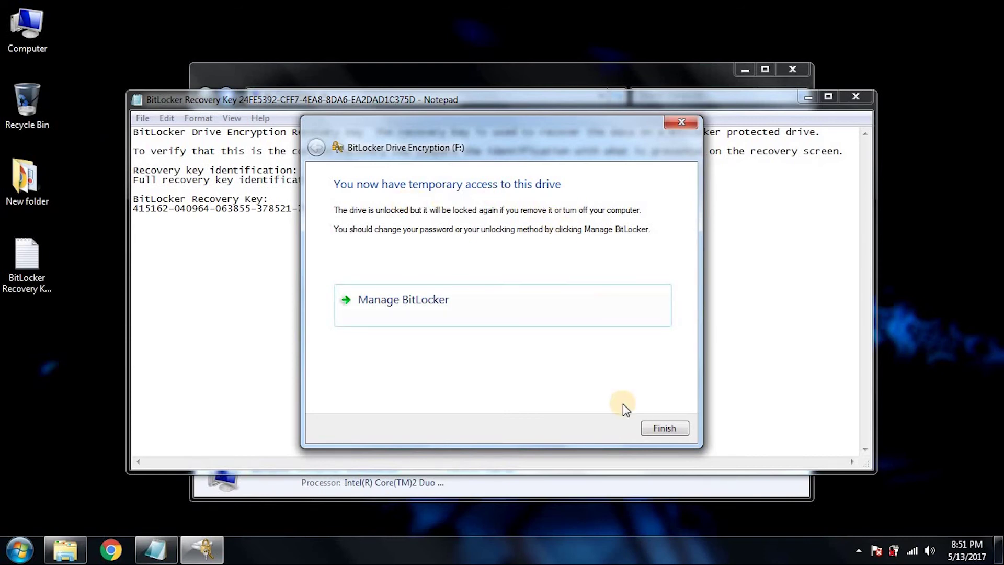
click(662, 428)
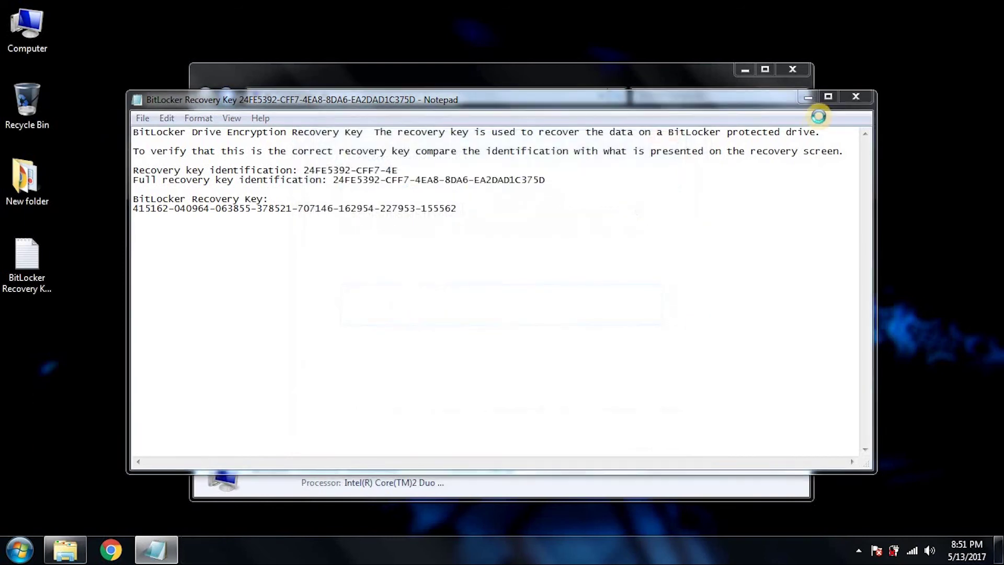
click(855, 97)
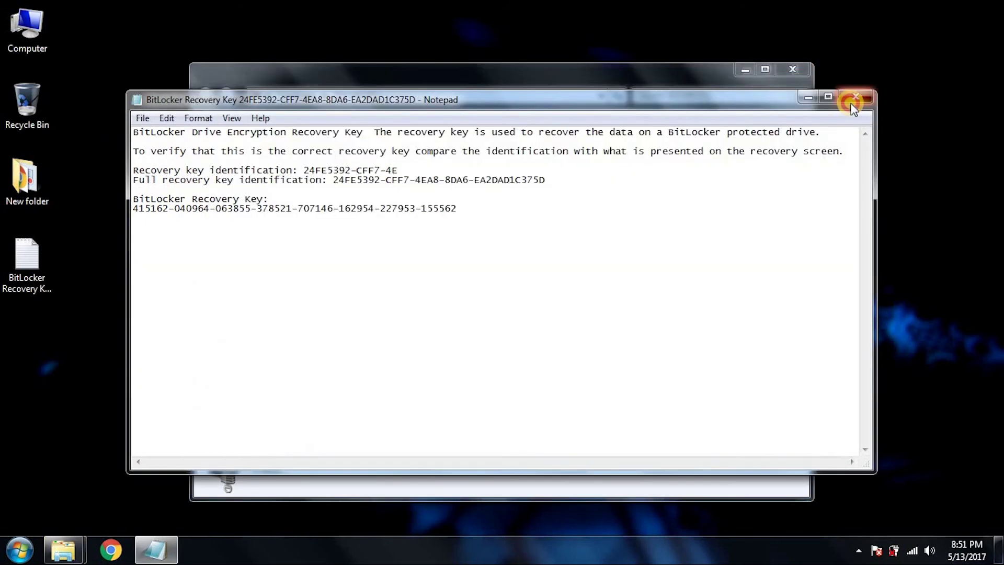
Step: View the TechIN image in Photo Viewer, close it and the F: window, and select TECHIN (F:)
double_click(354, 175)
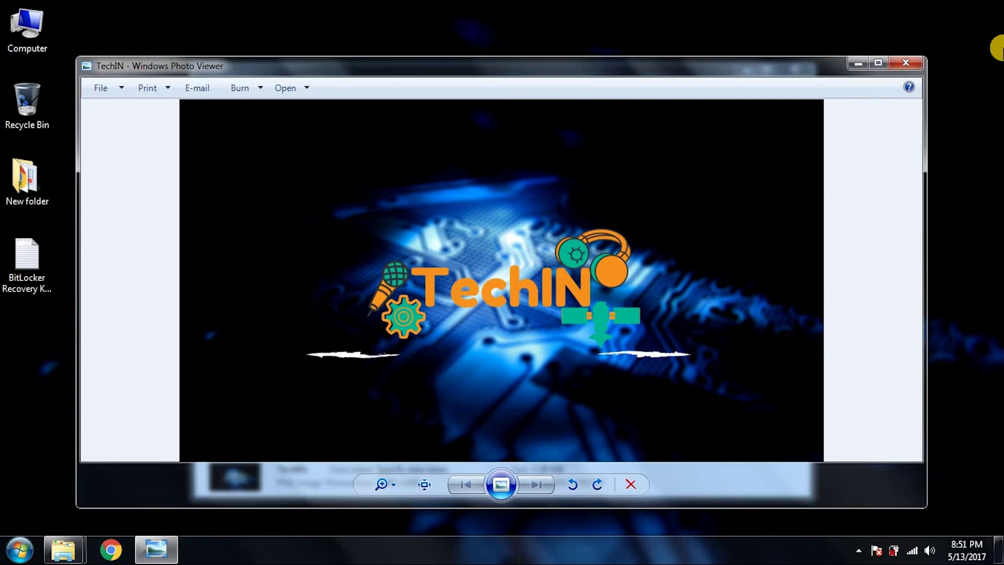
click(918, 63)
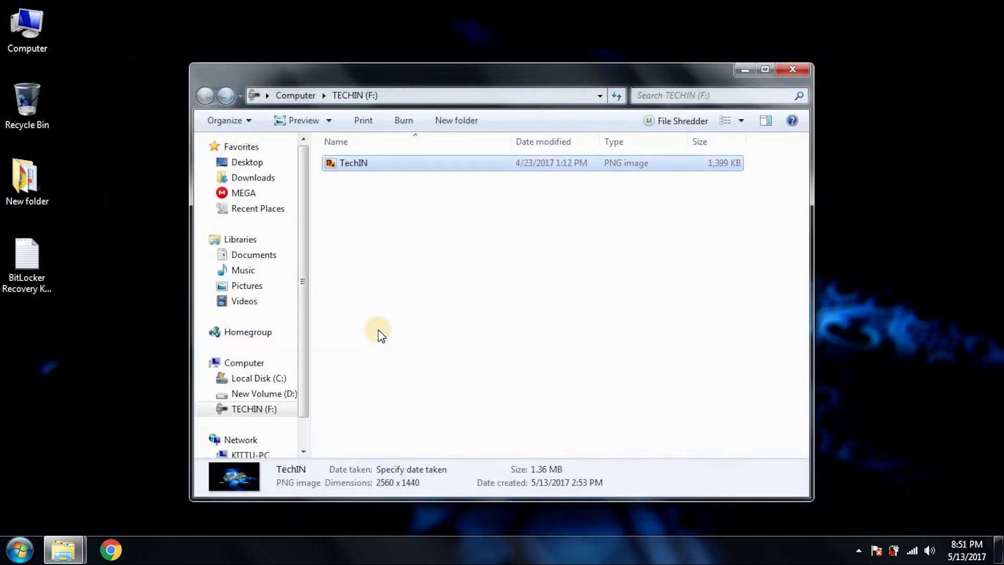
click(378, 329)
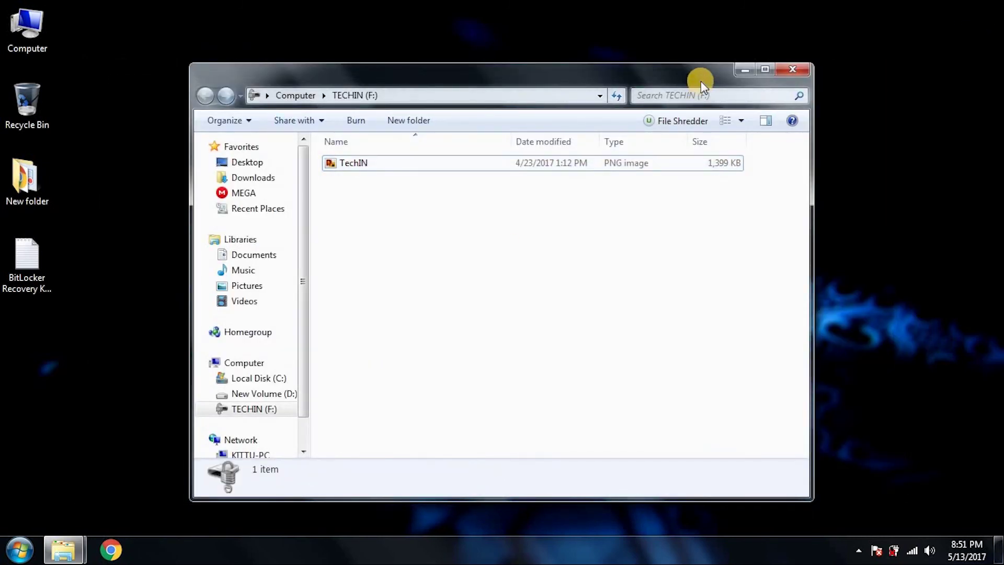
click(795, 69)
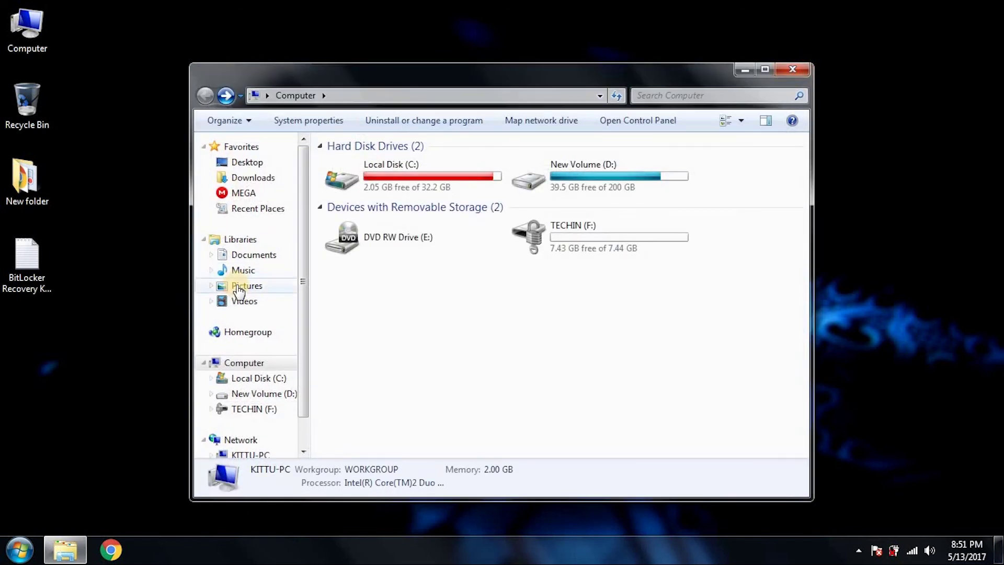
click(572, 255)
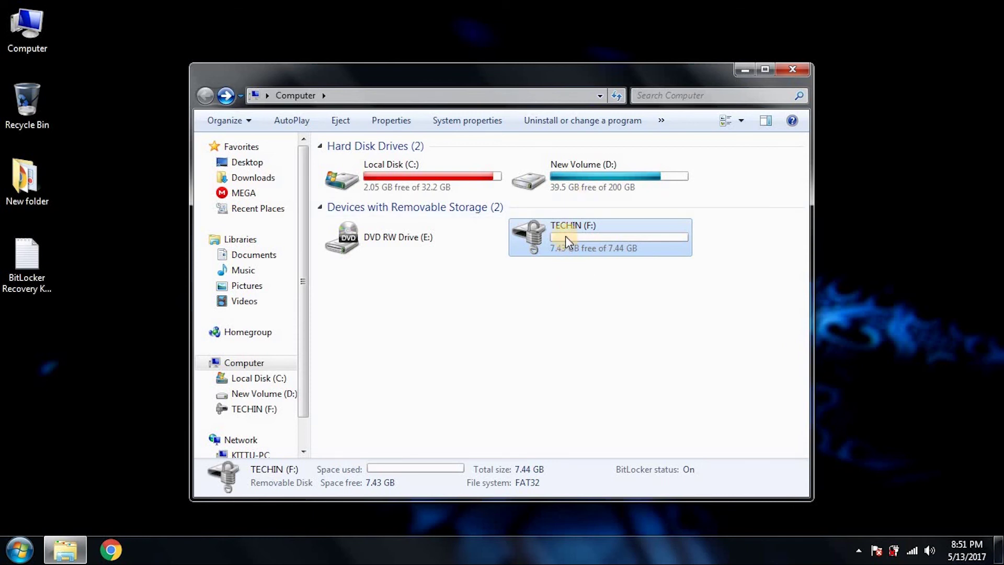
Step: Quick-format TECHIN (F:) as FAT32, accepting the data-erase warning, so BitLocker shows Off
right_click(566, 236)
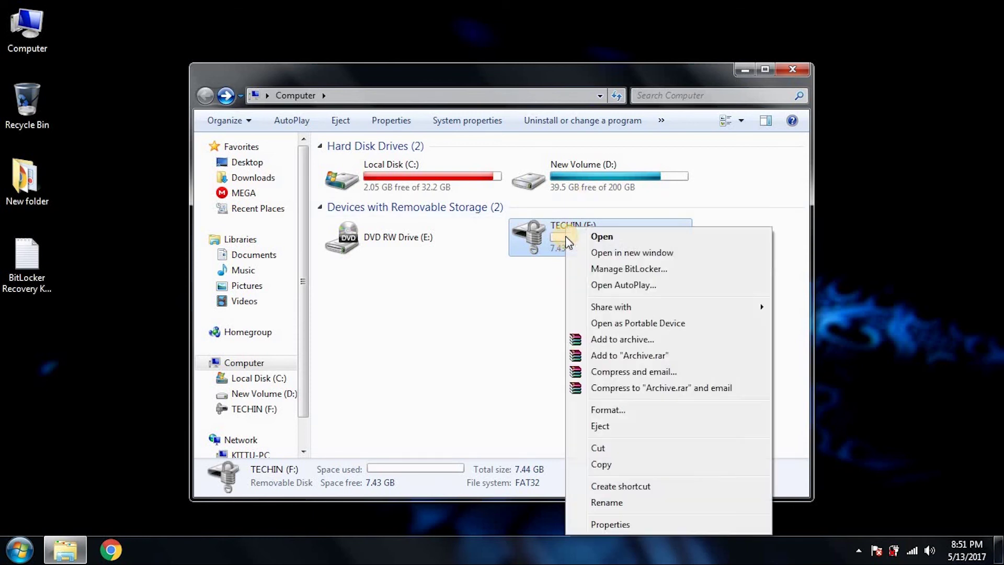
click(585, 412)
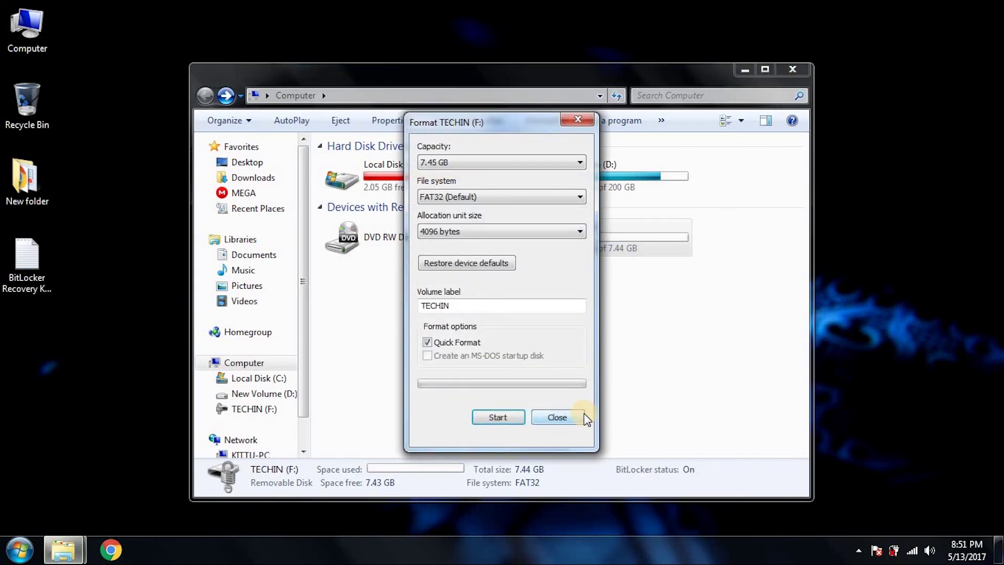
key(Return)
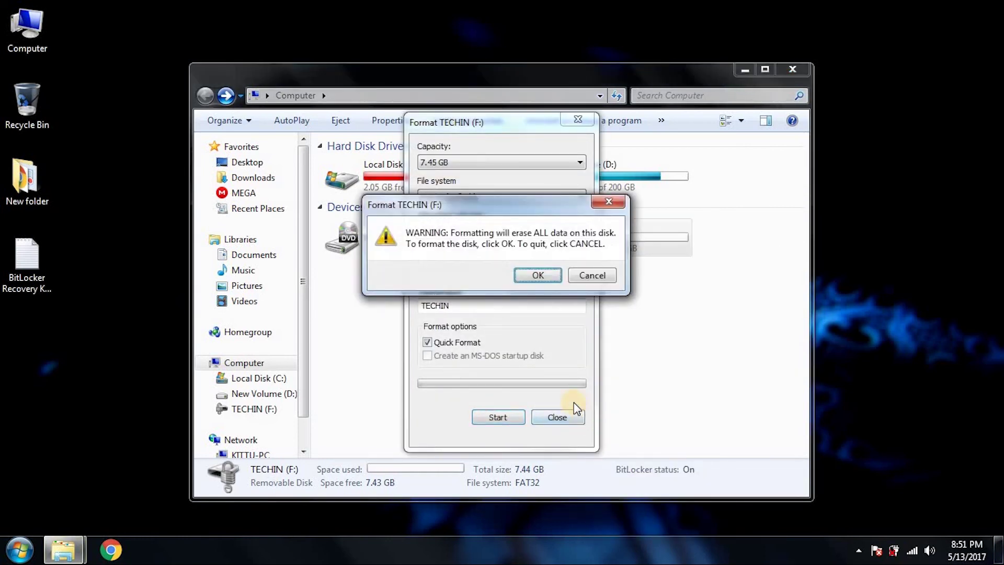
click(526, 278)
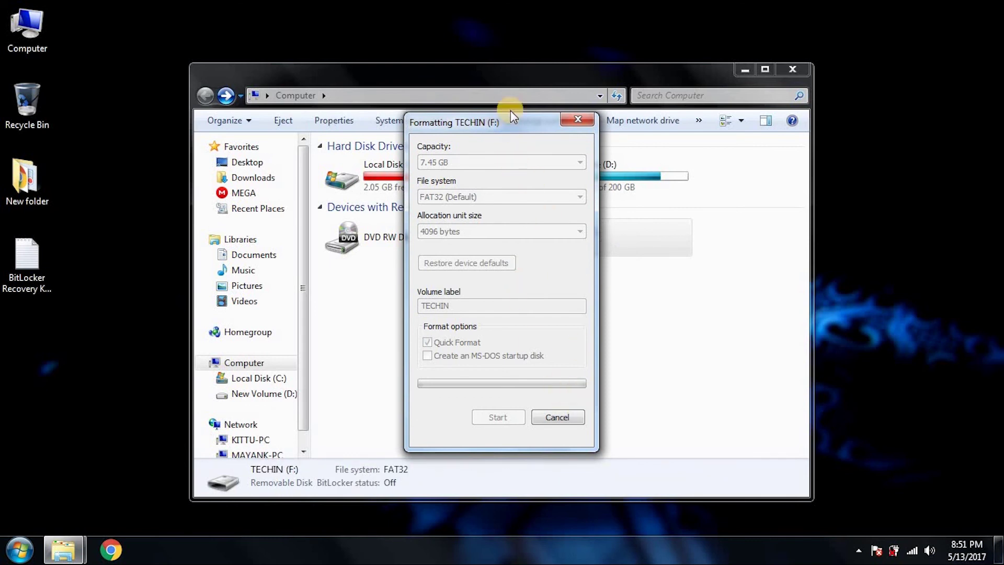
drag(511, 120, 368, 69)
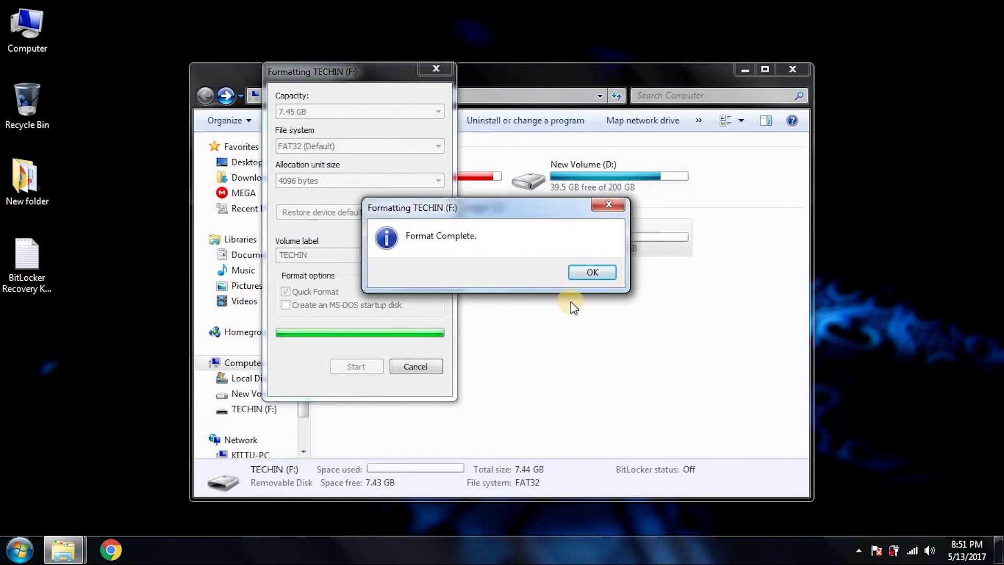
click(593, 272)
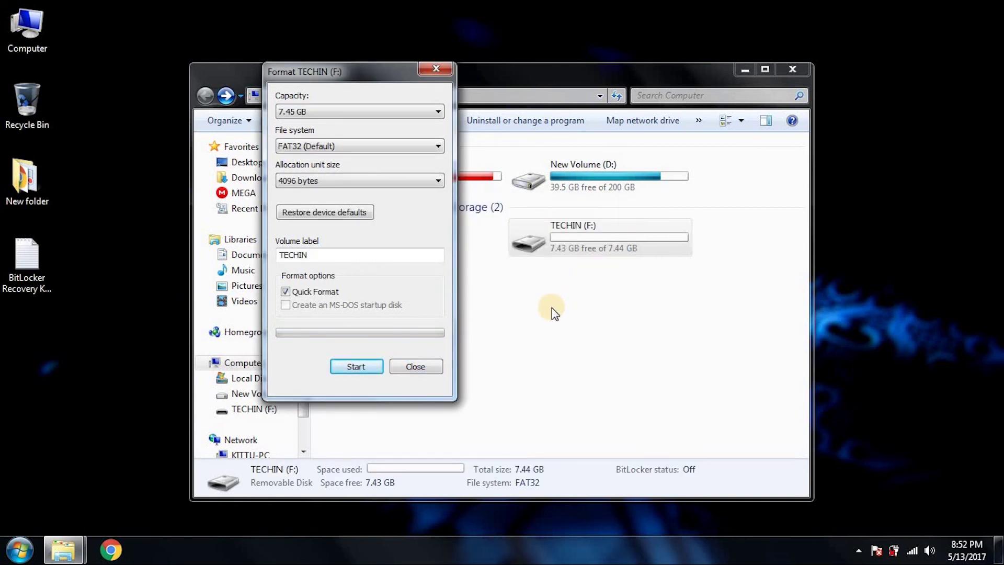
click(414, 367)
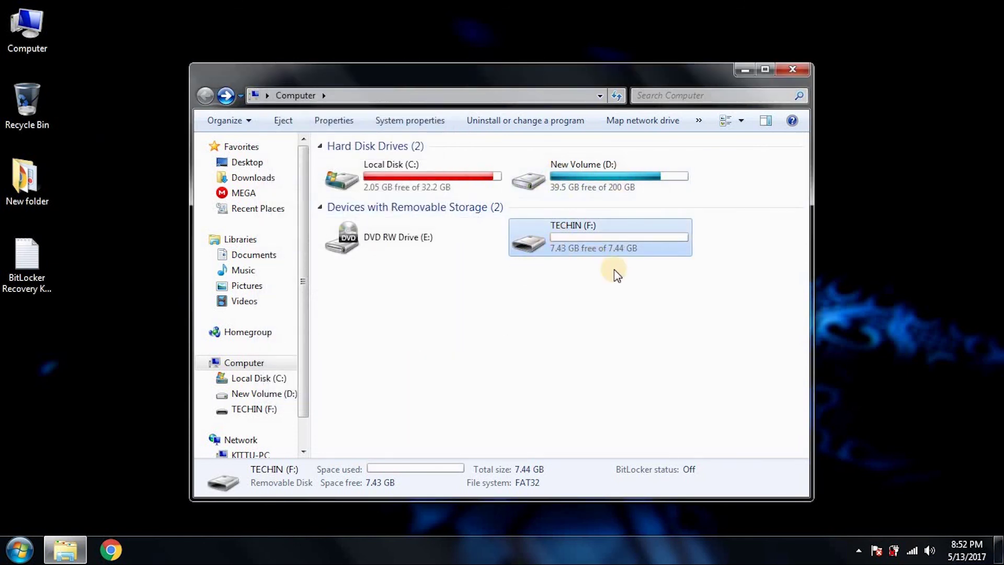